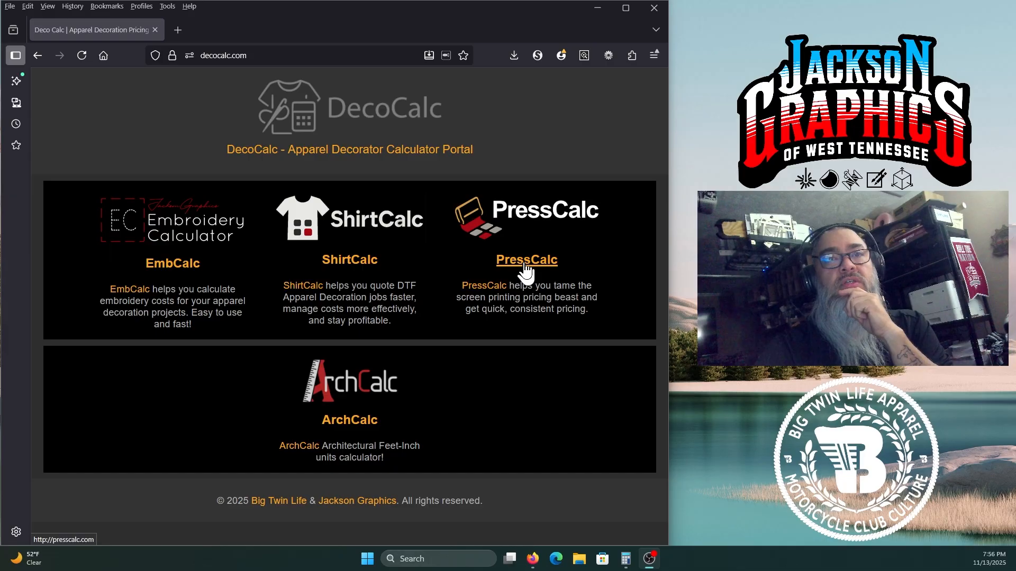
- Open PressCalc from the DecoCalc portal and widen the browser window so all size columns fit
left_click(525, 271)
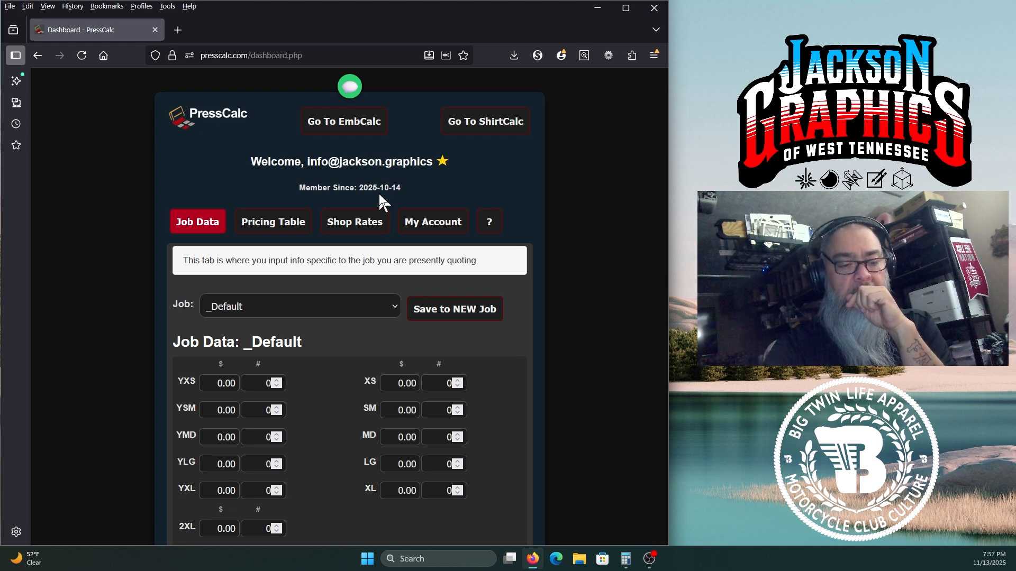
left_click_drag(669, 230, 794, 229)
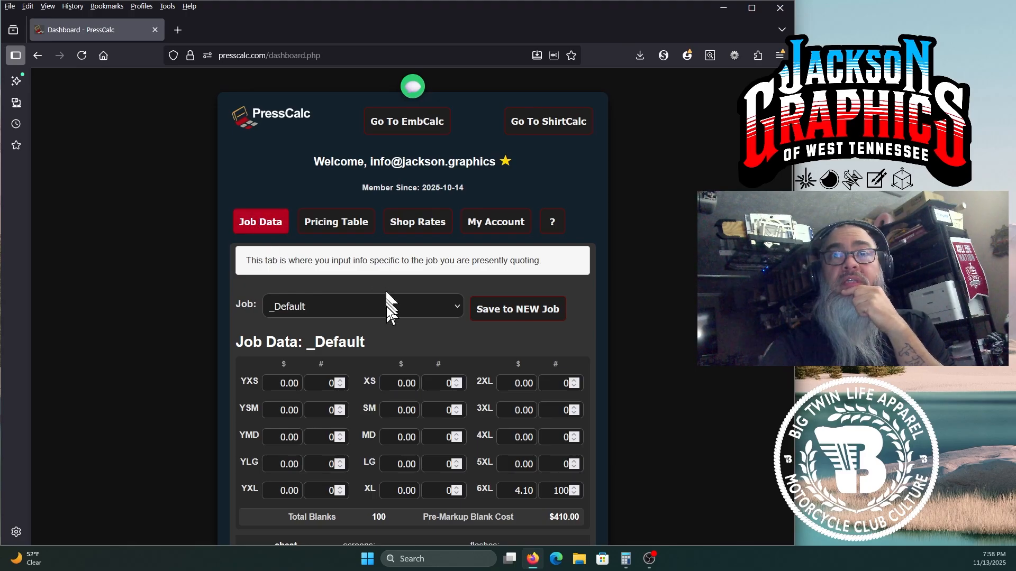
- Review the default job's input fields and the quotable prices calculated from them
scroll(386, 307, "down", 5)
scroll(388, 307, "down", 6)
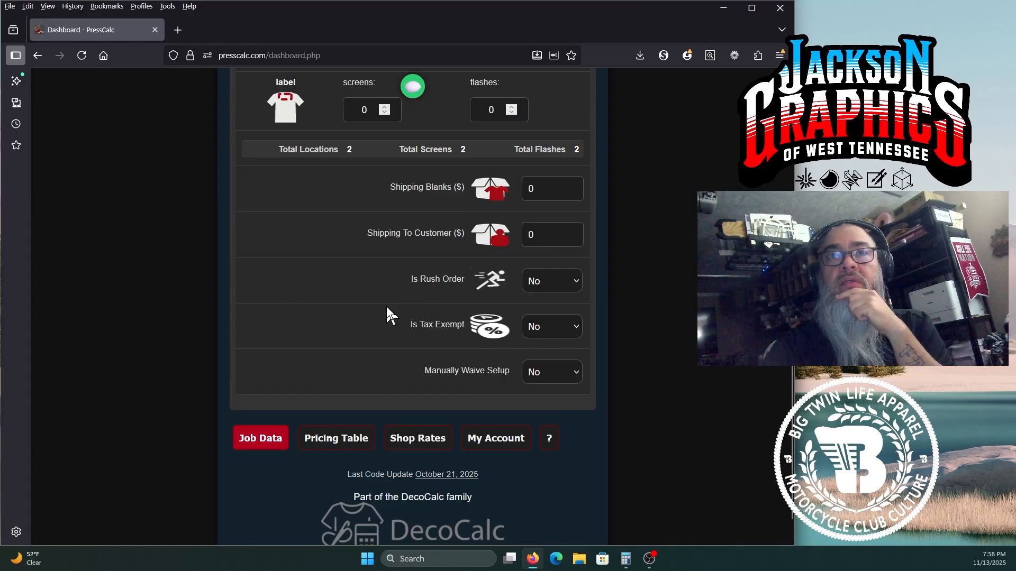
scroll(387, 315, "up", 10)
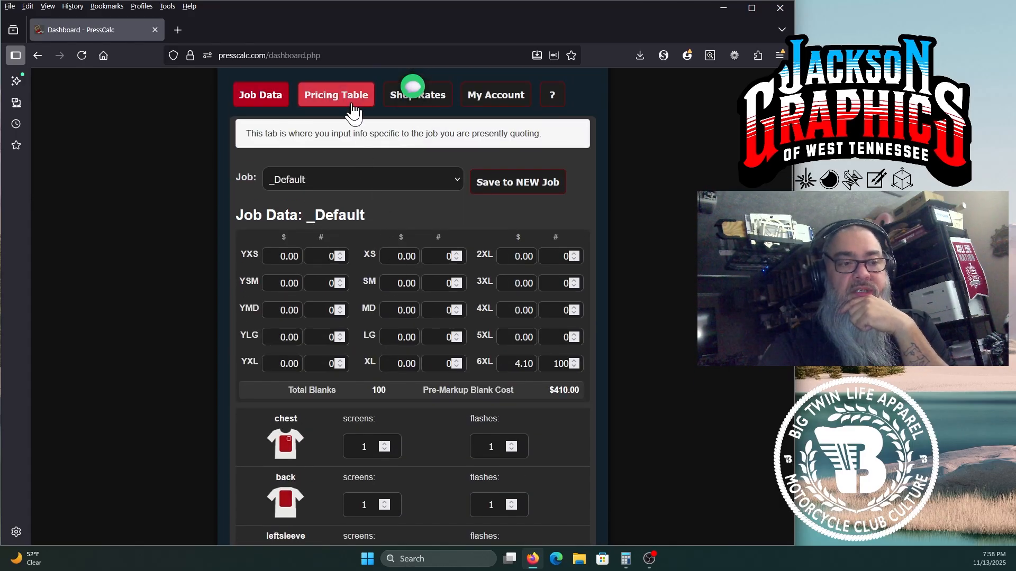
left_click(353, 109)
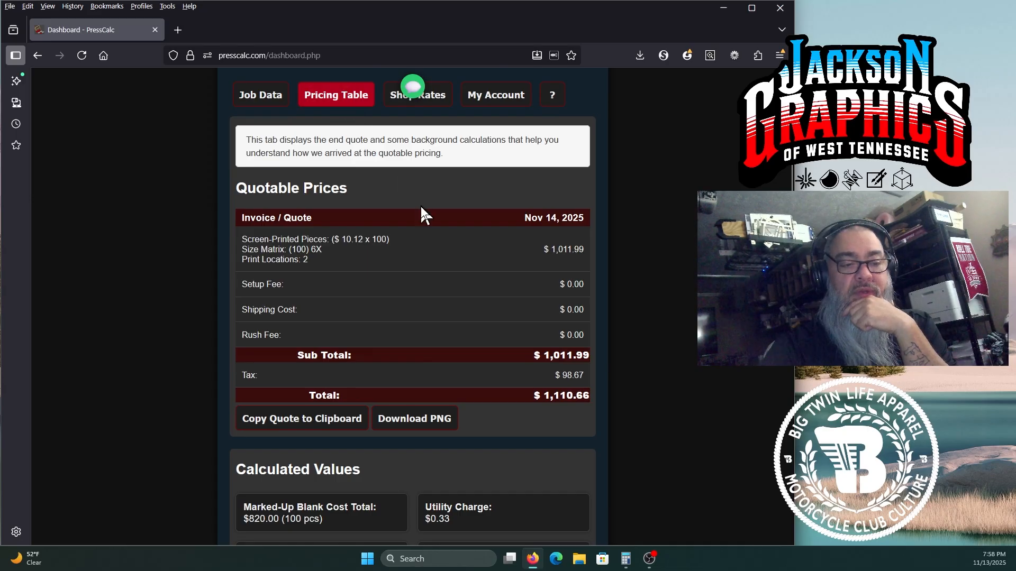
scroll(406, 273, "up", 3)
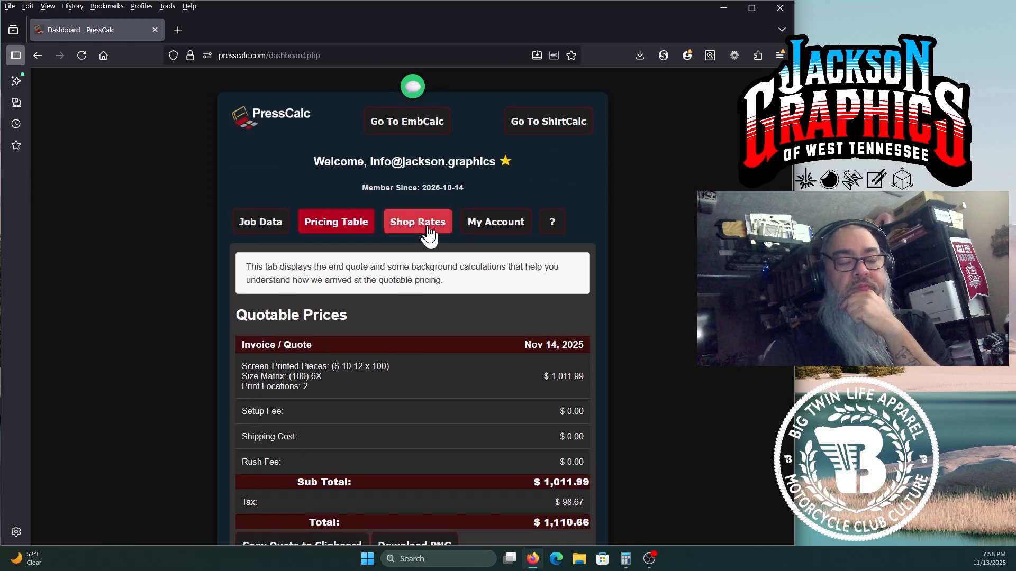
- Open the shop rates and examine the setup fee, waive threshold, labor rate and markup settings
left_click(428, 234)
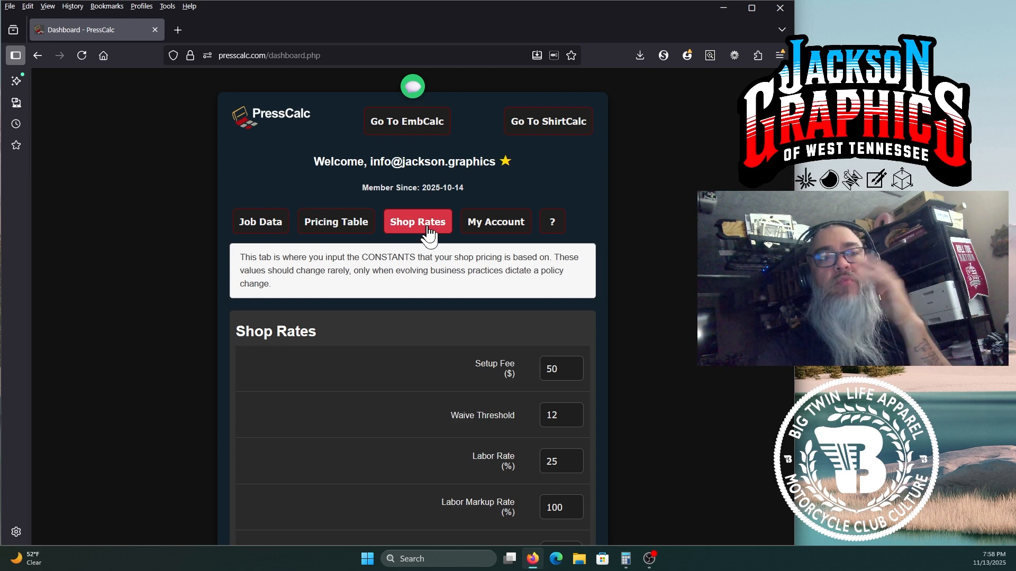
scroll(428, 234, "down", 2)
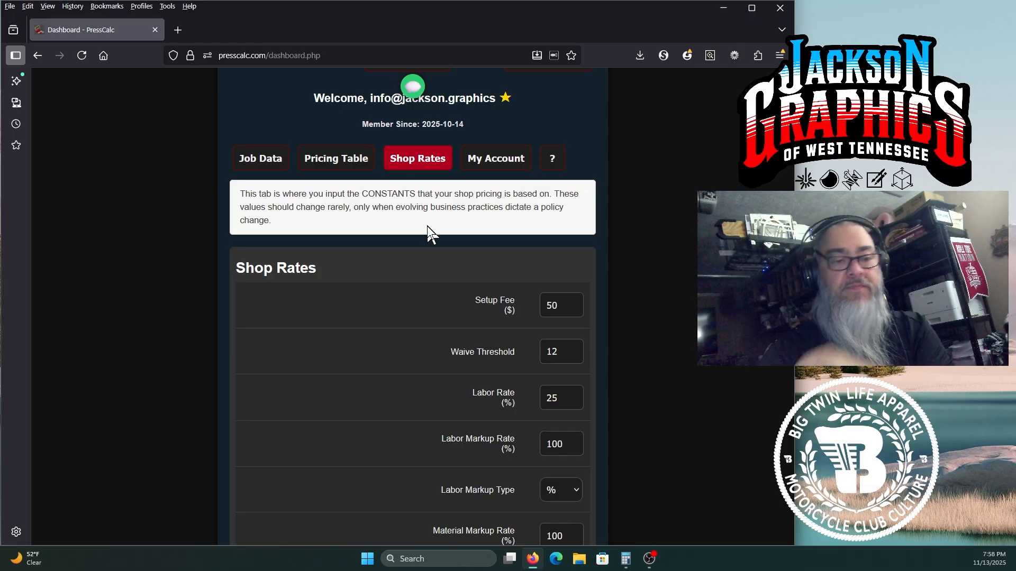
scroll(499, 293, "down", 1)
mouse_move(499, 293)
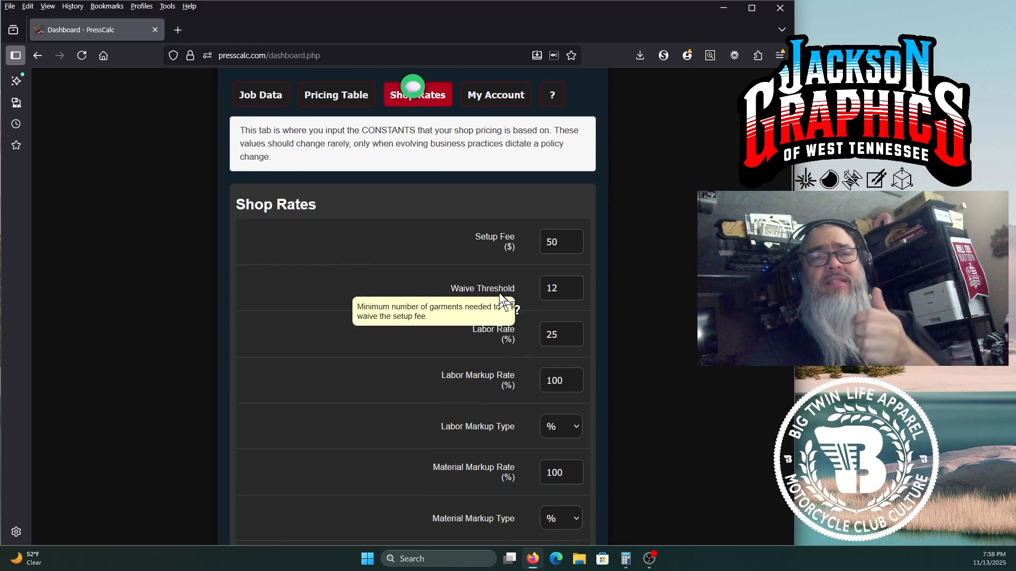
scroll(681, 330, "down", 1)
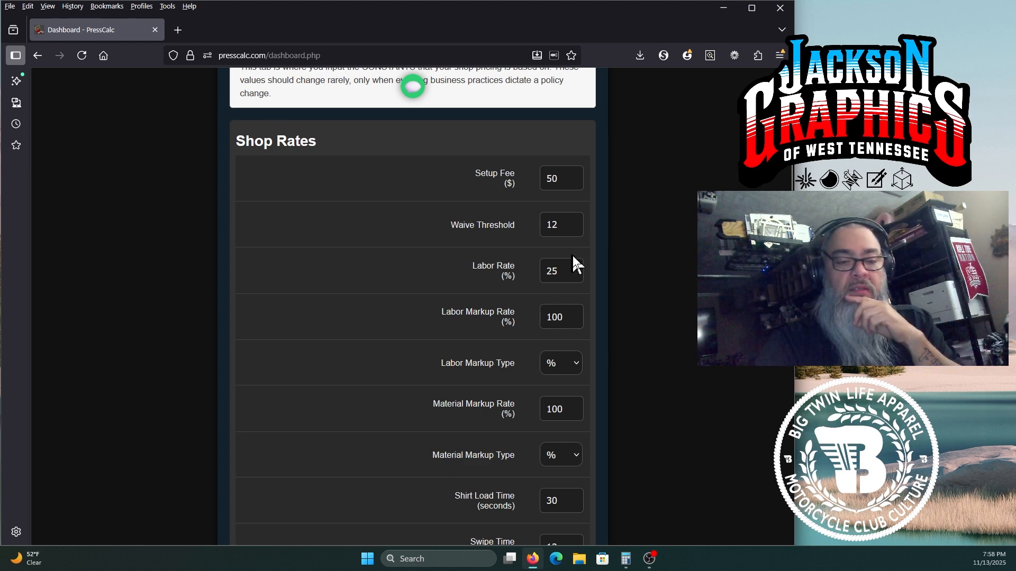
scroll(564, 268, "down", 2)
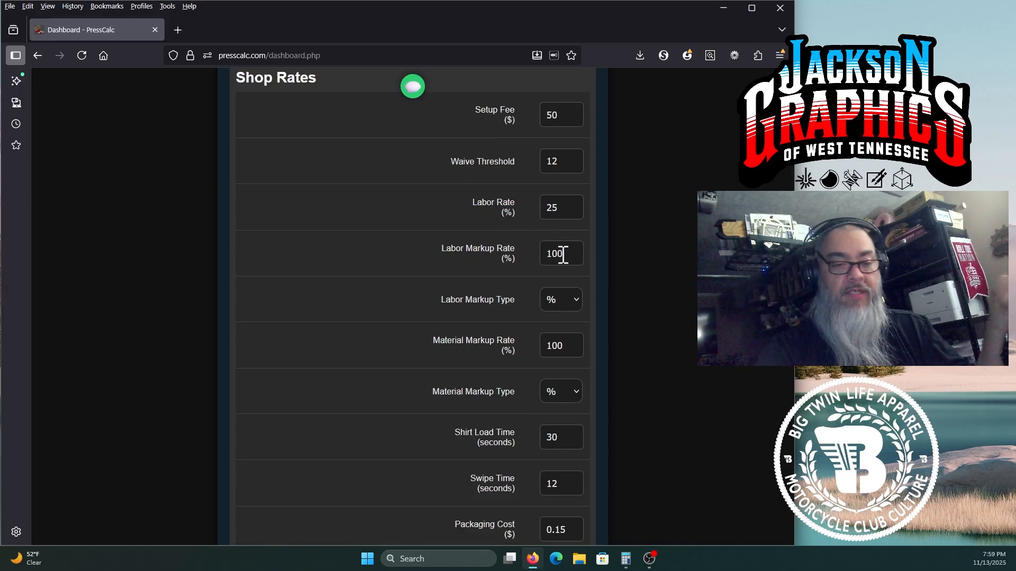
scroll(563, 255, "down", 4)
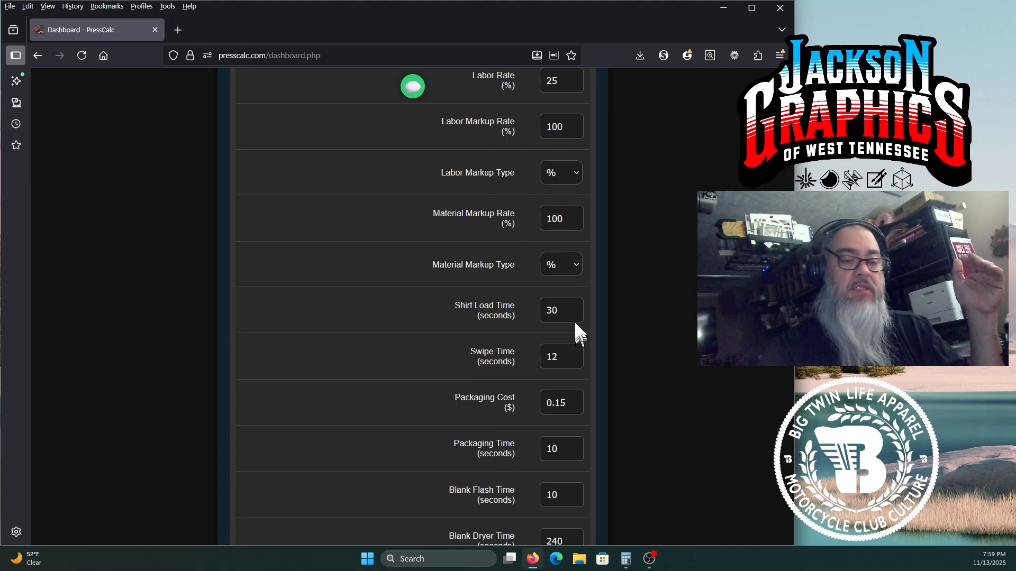
- Examine the remaining shop rates, covering packaging, flash and dryer times, utility rate, screen costs, rush order charge and tax rate
scroll(578, 333, "down", 4)
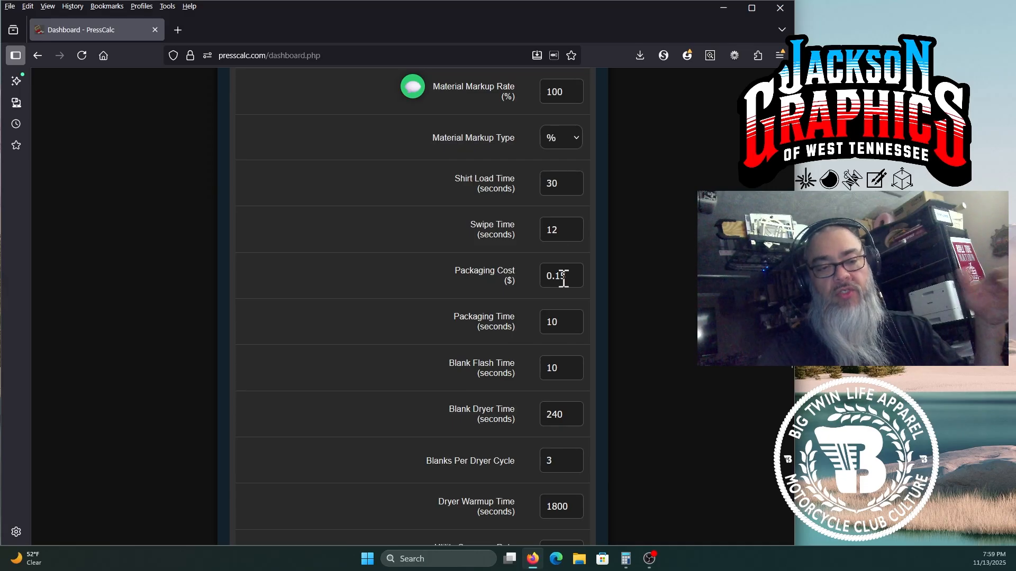
scroll(567, 237, "down", 2)
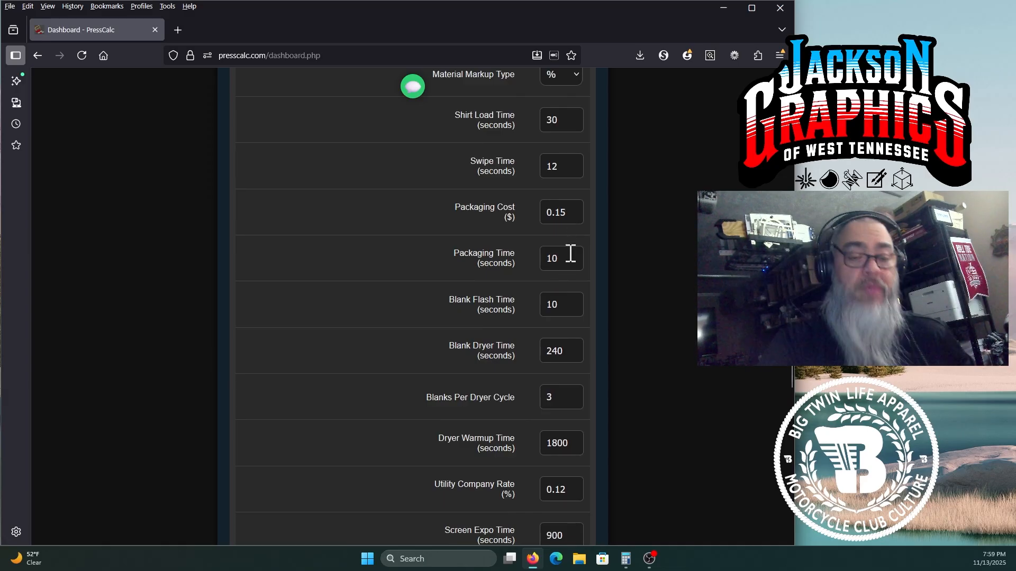
scroll(574, 311, "down", 1)
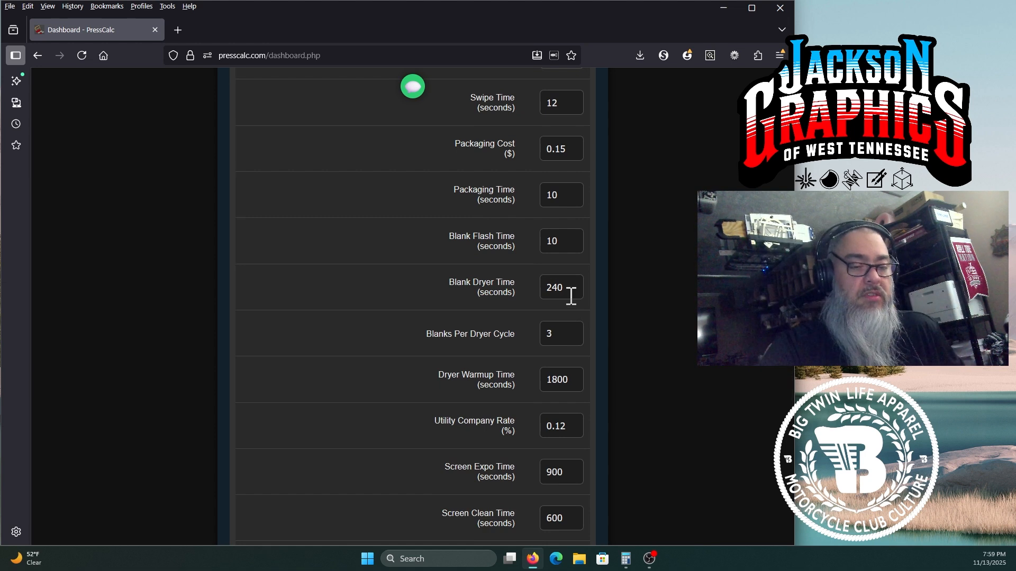
scroll(571, 297, "down", 2)
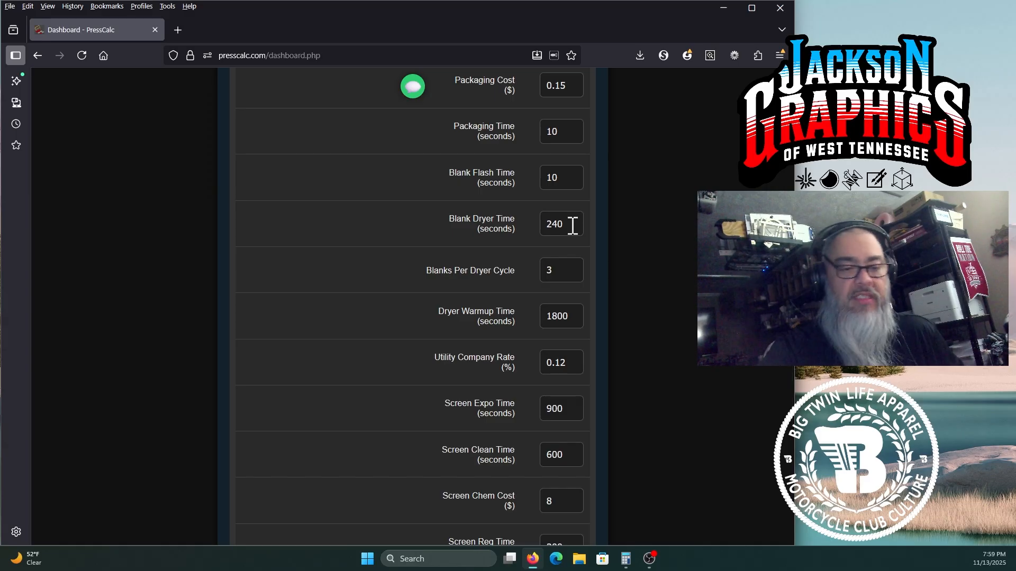
scroll(572, 225, "down", 2)
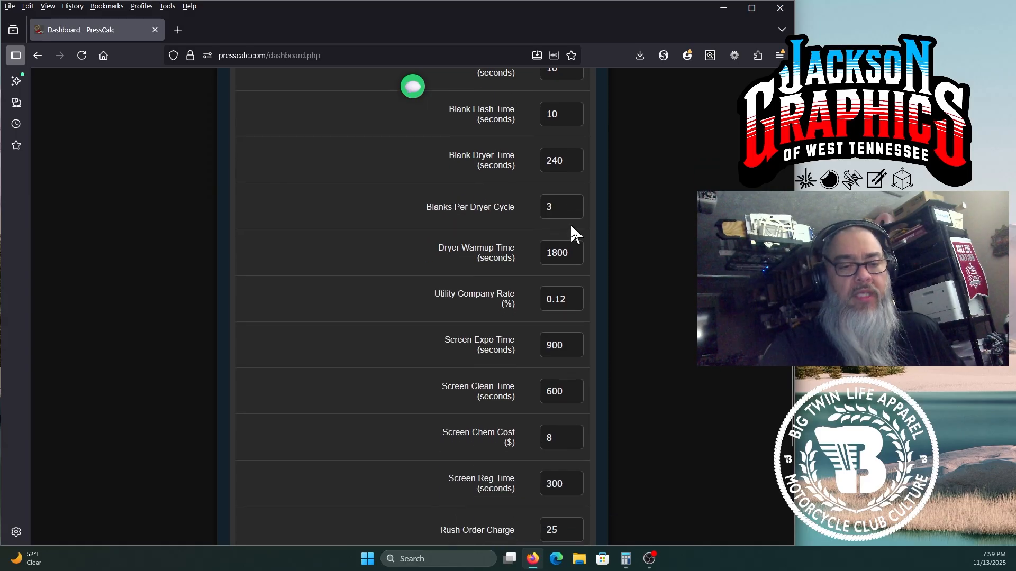
scroll(571, 228, "down", 2)
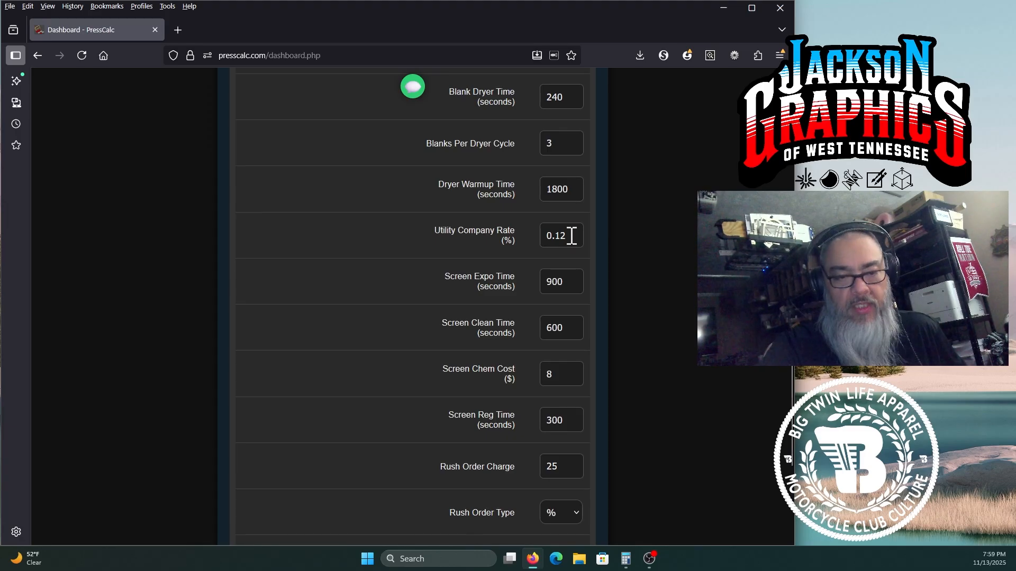
scroll(572, 238, "down", 2)
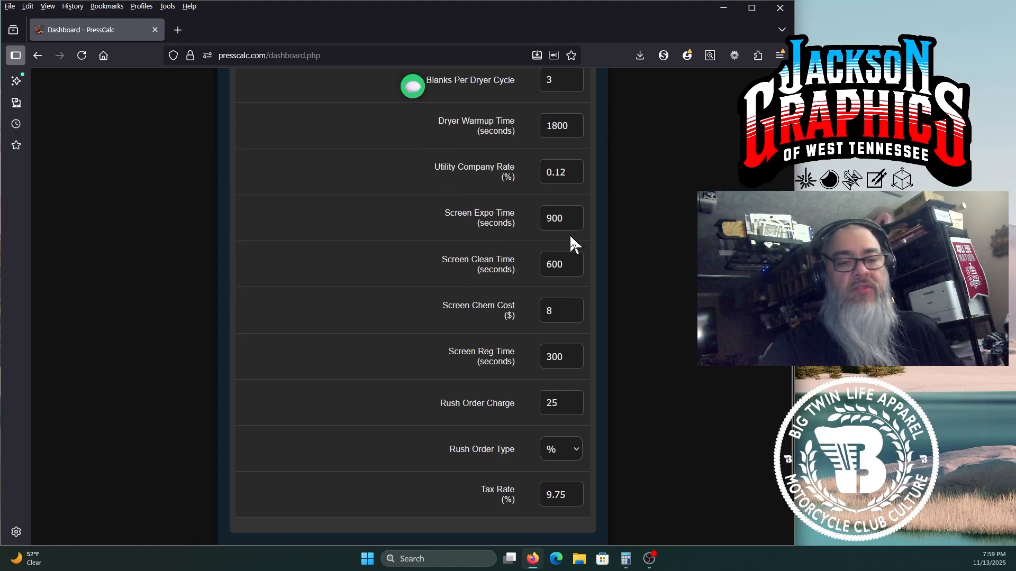
scroll(571, 238, "down", 2)
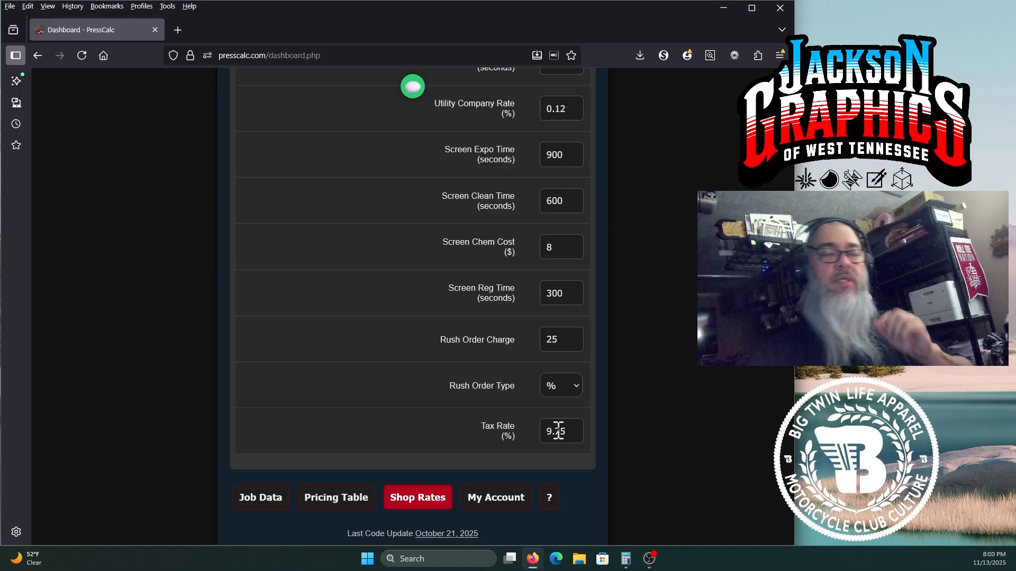
scroll(558, 431, "up", 3)
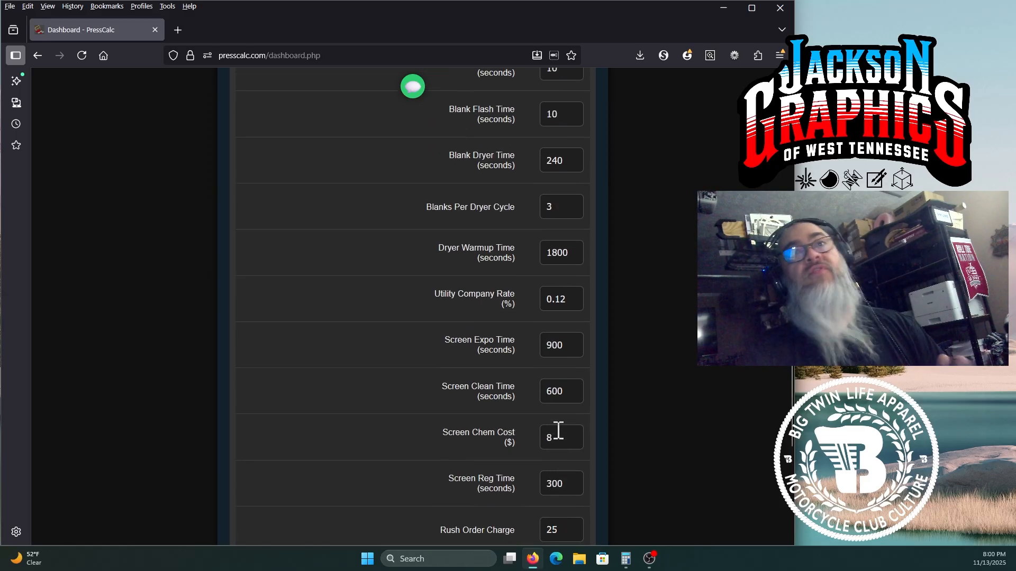
scroll(559, 431, "up", 10)
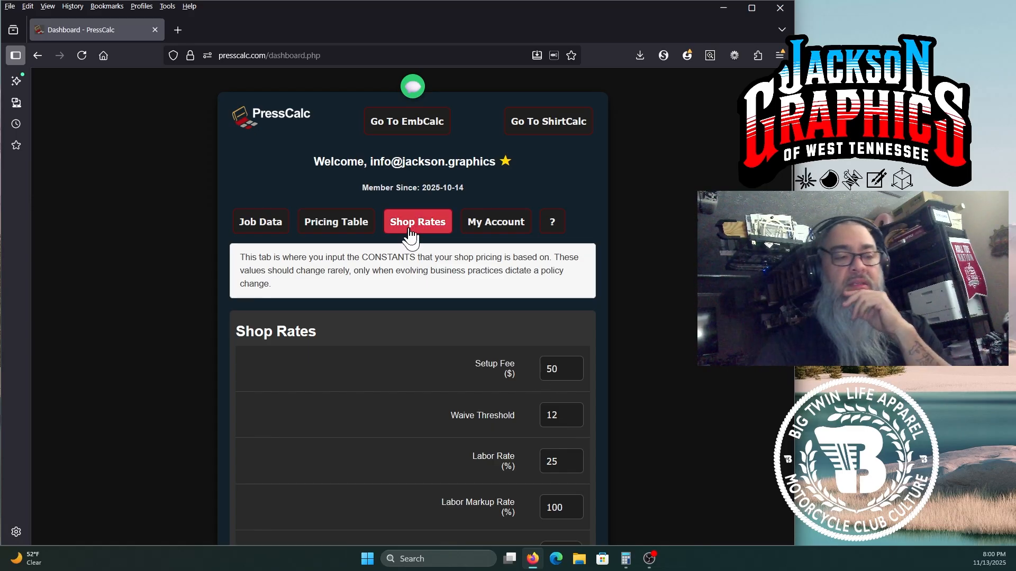
- In the default job's data, set the chest print to 3 screens and the back print to 0 flashes
left_click(253, 225)
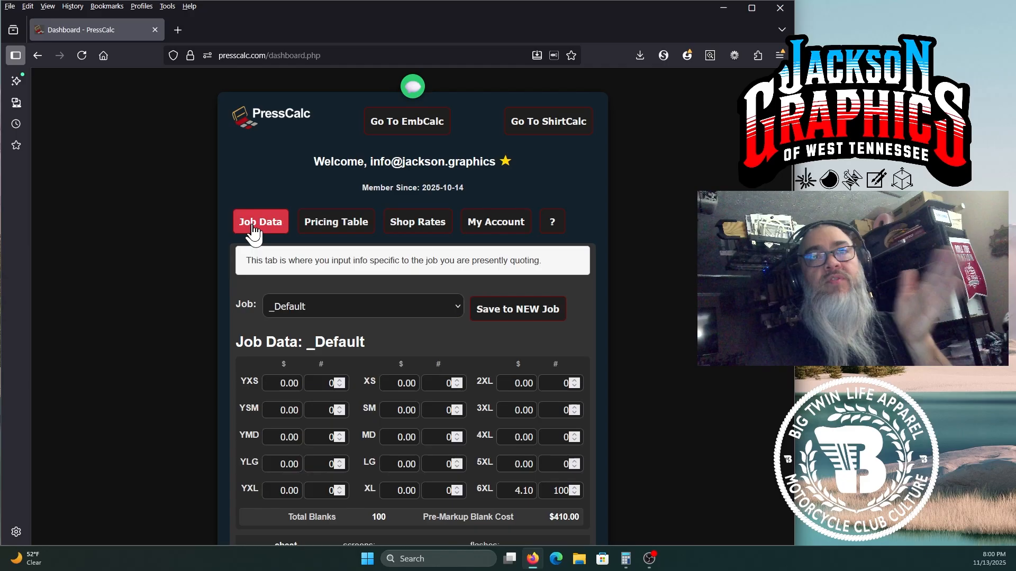
scroll(253, 227, "down", 2)
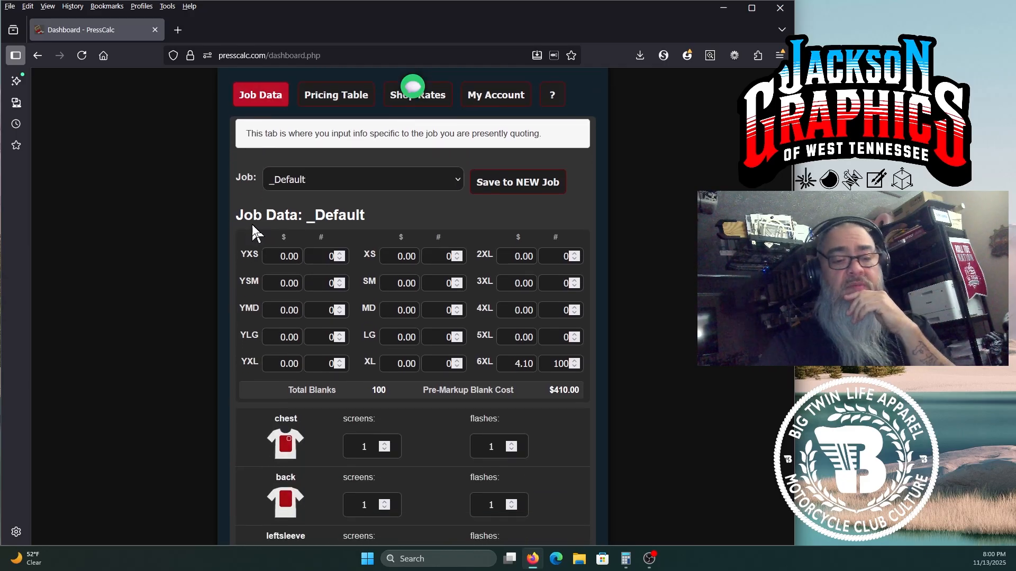
scroll(252, 224, "down", 1)
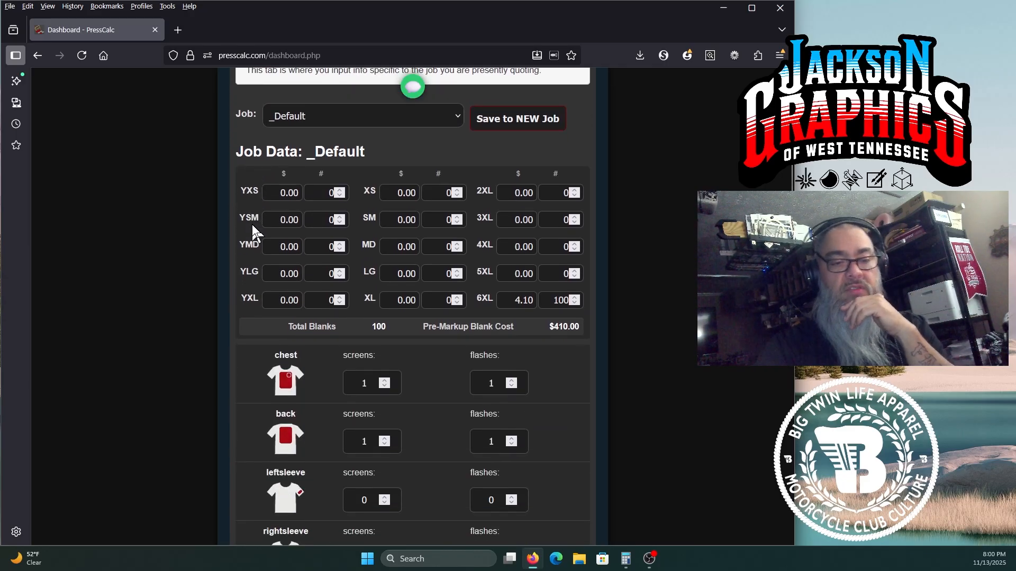
scroll(252, 224, "down", 1)
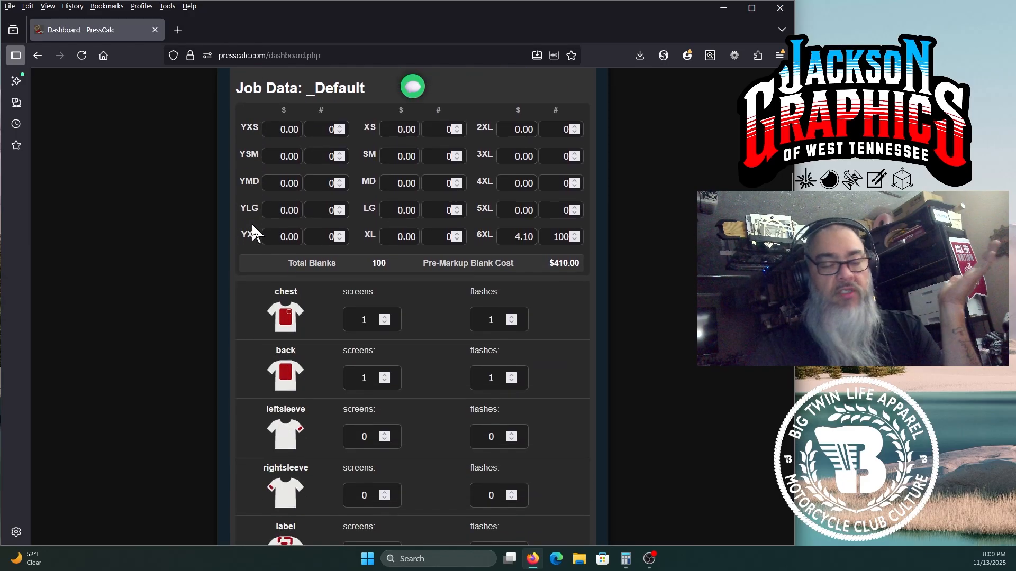
left_click(385, 317)
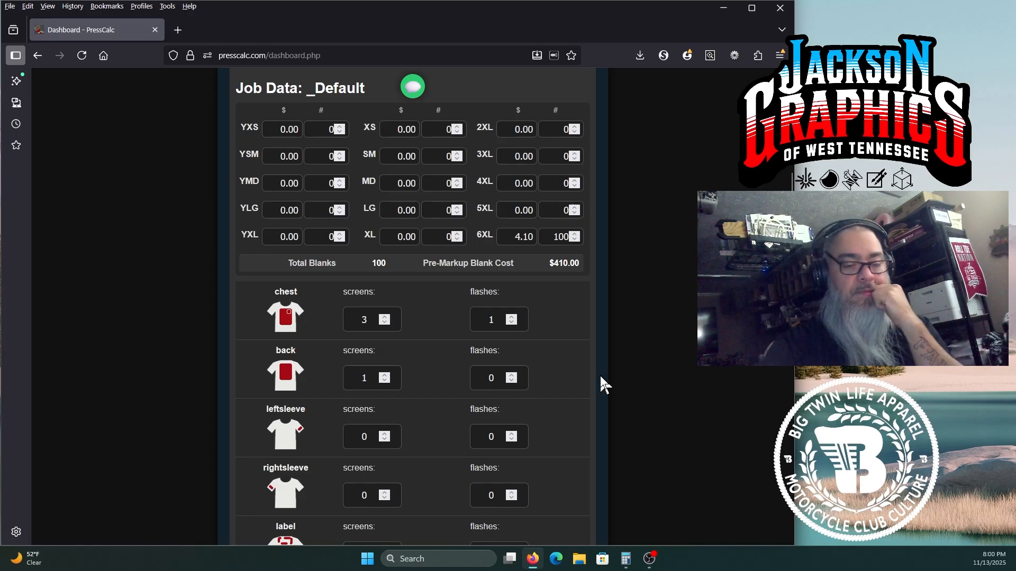
scroll(561, 329, "down", 3)
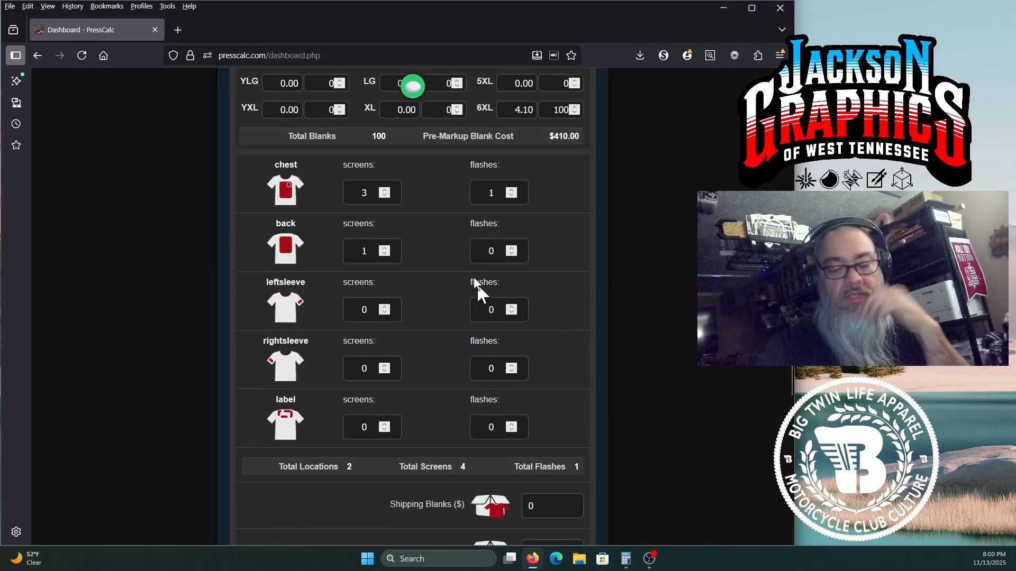
- Load the saved job _BC 3001 into the job data
scroll(513, 322, "up", 4)
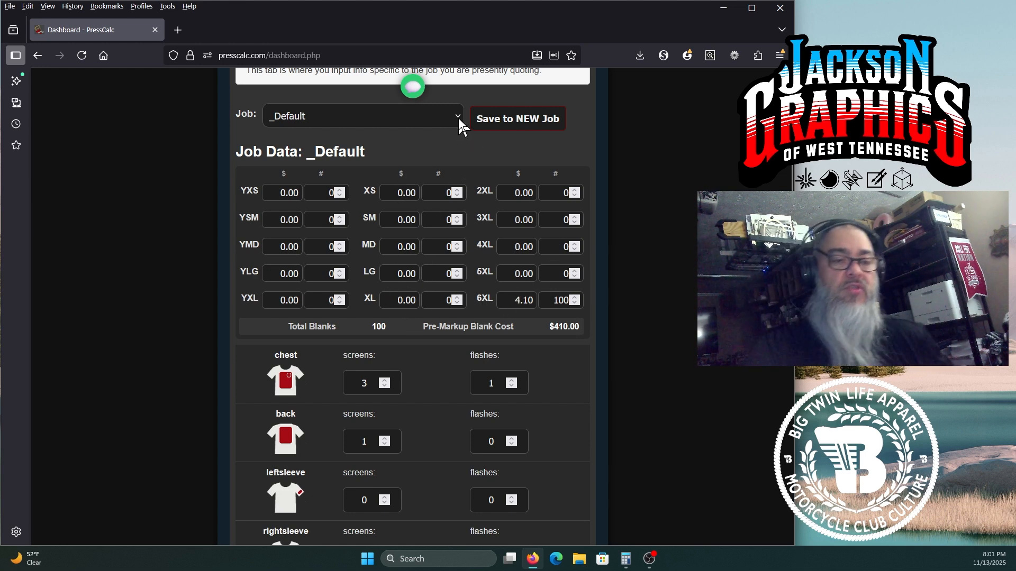
scroll(442, 151, "up", 2)
left_click(458, 180)
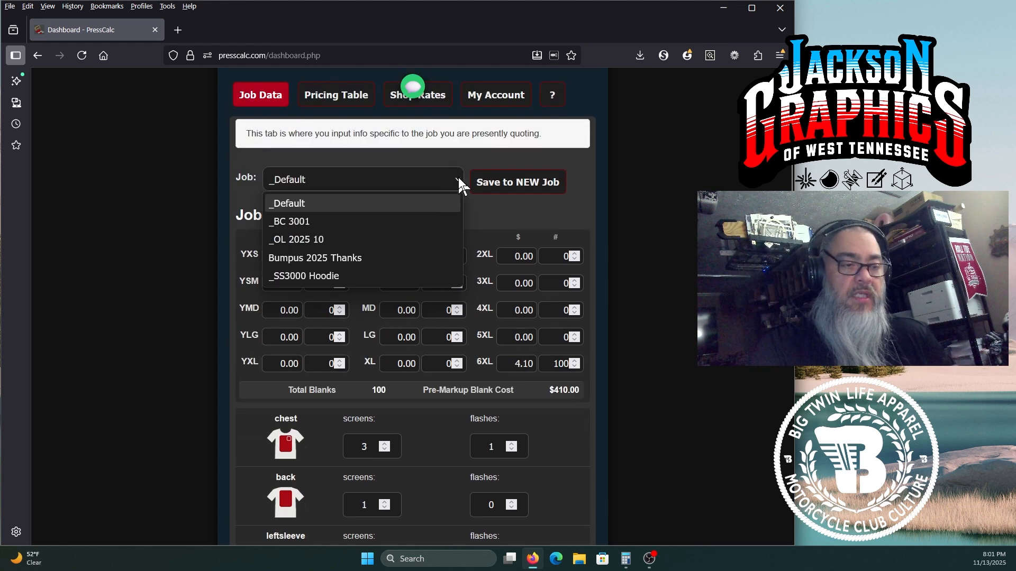
left_click(367, 221)
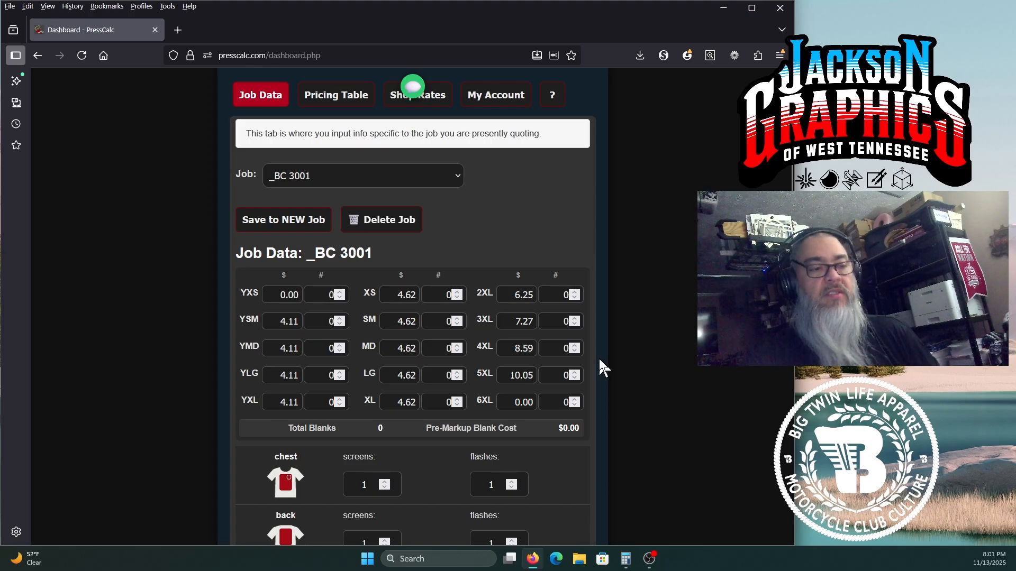
- Check the blank prices per size in the _BC 3001 job, highlighting the YSM and YMD prices
left_click_drag(273, 318, 299, 320)
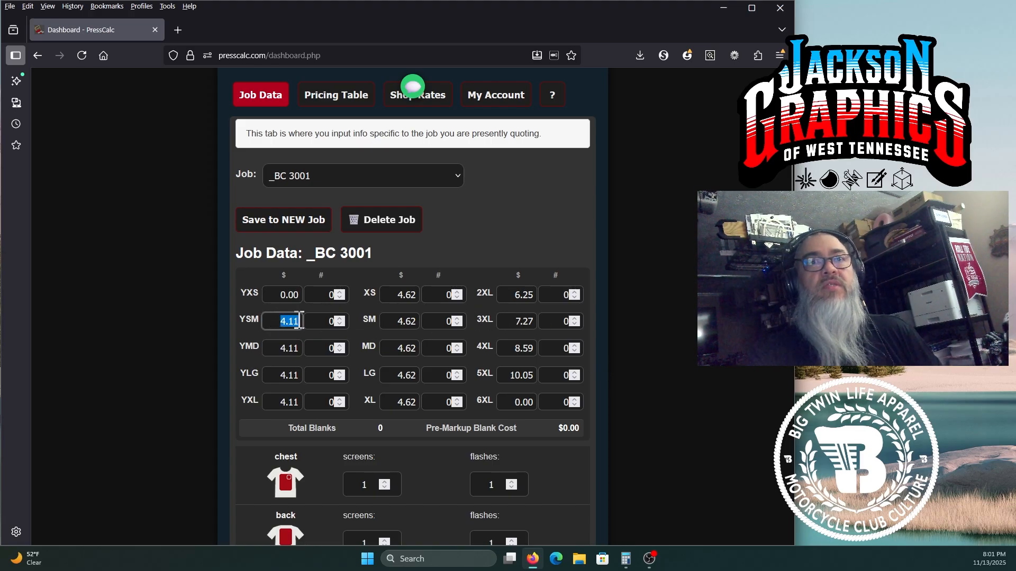
left_click_drag(300, 349, 290, 348)
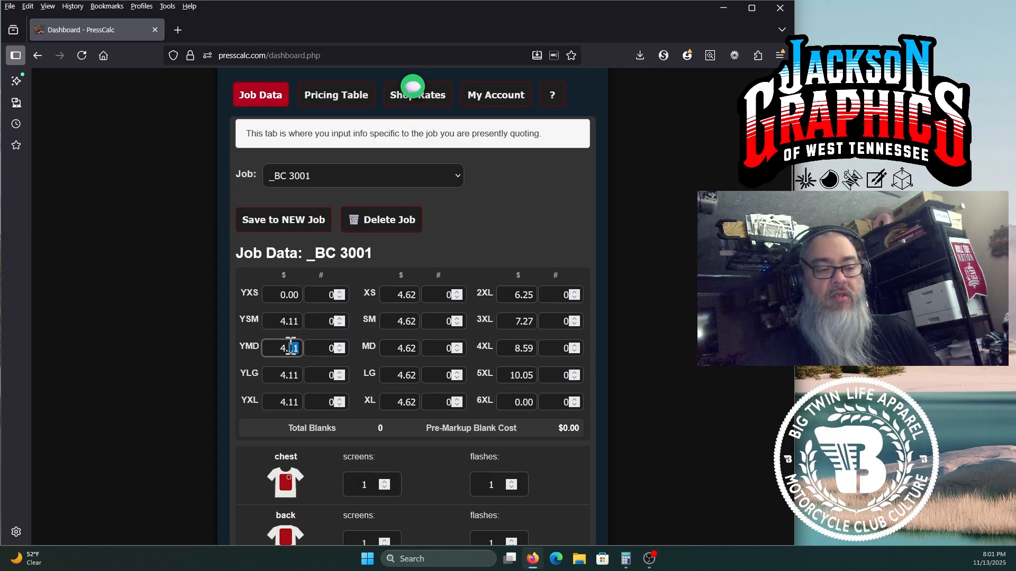
scroll(661, 324, "down", 1)
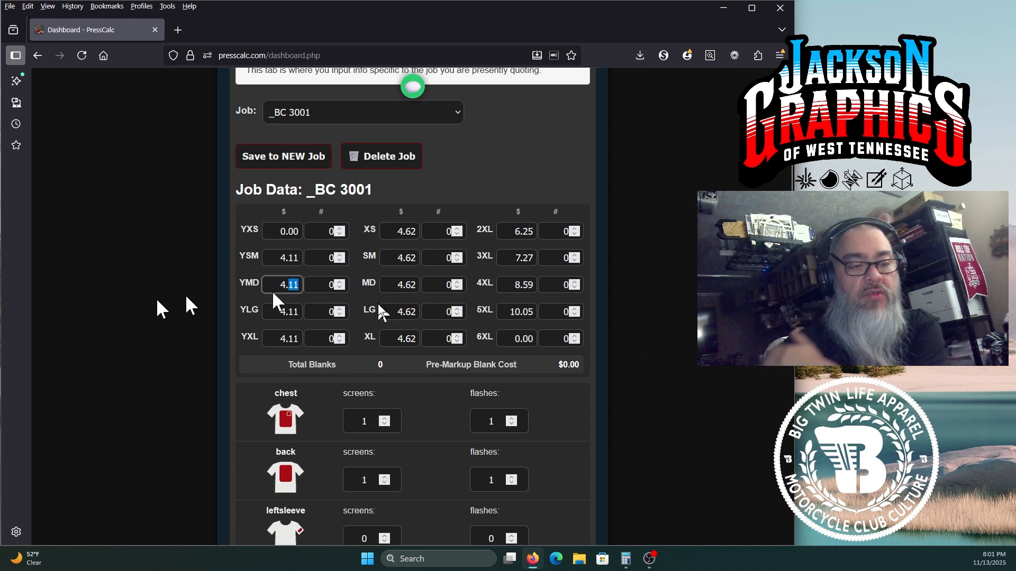
left_click(641, 370)
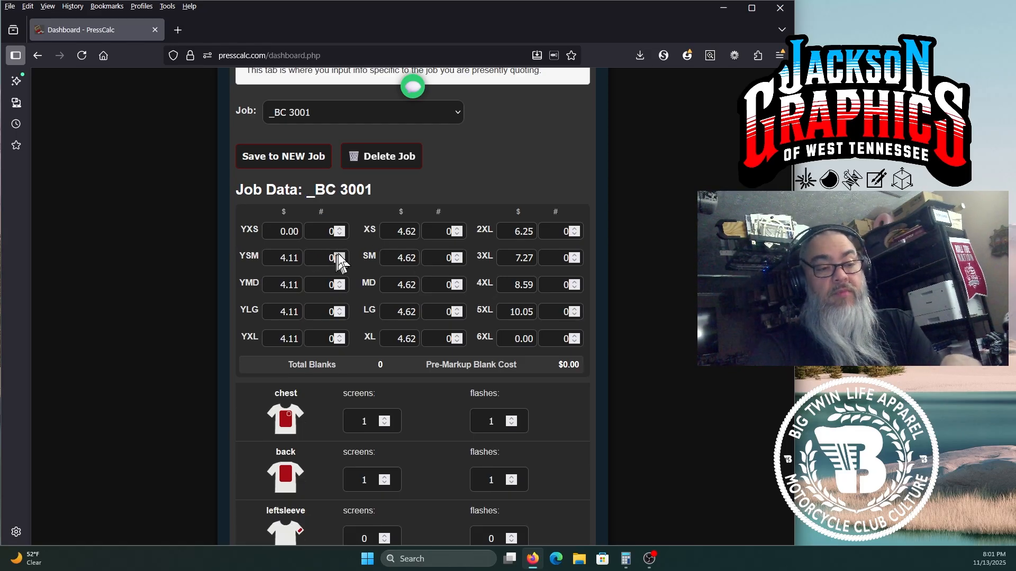
- In the _BC 3001 job, set the blank quantities to 5 for SM and 10 for MD
left_click(457, 256)
left_click(457, 256)
left_click(457, 256)
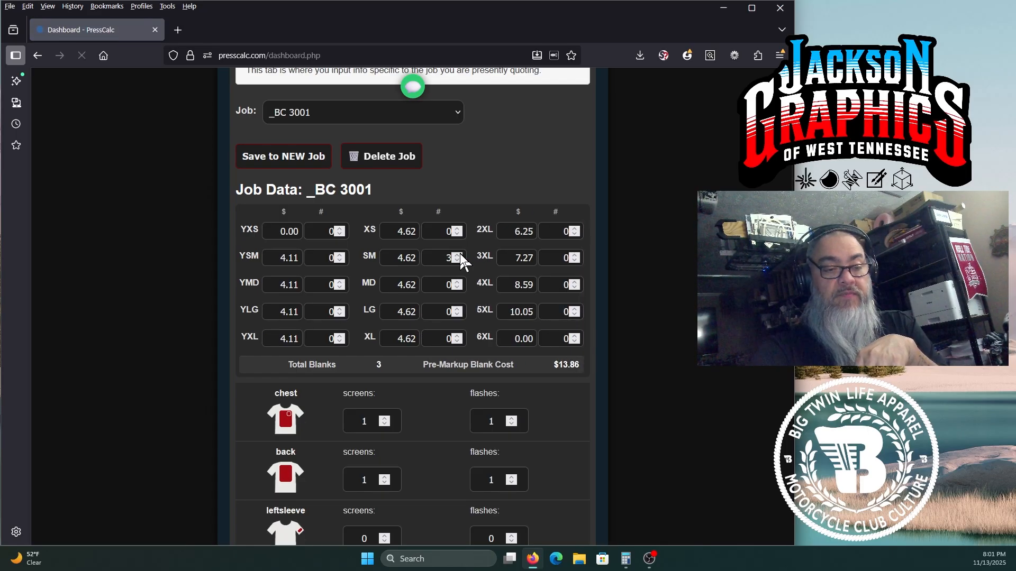
left_click(458, 255)
left_click(457, 256)
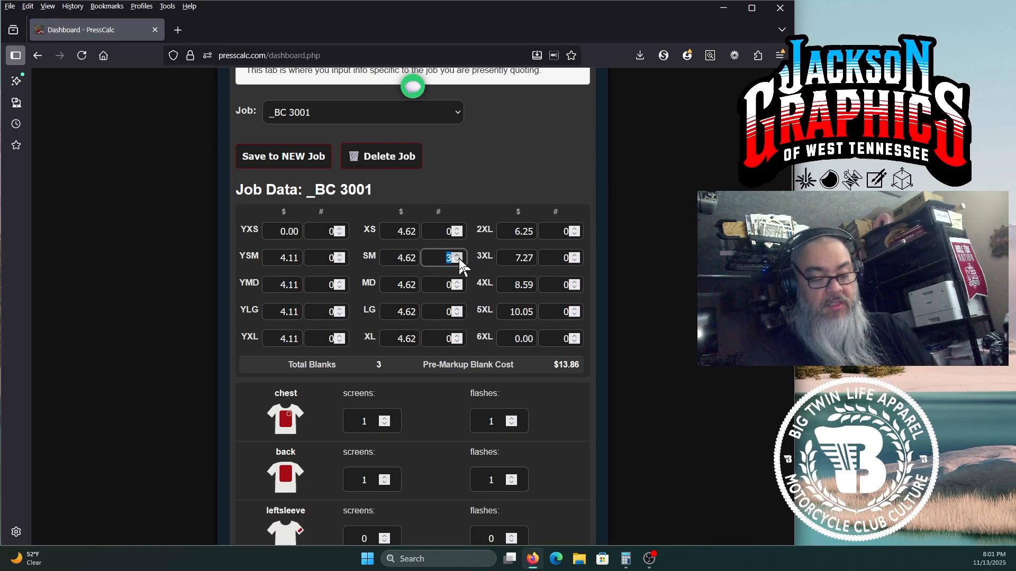
left_click(438, 284)
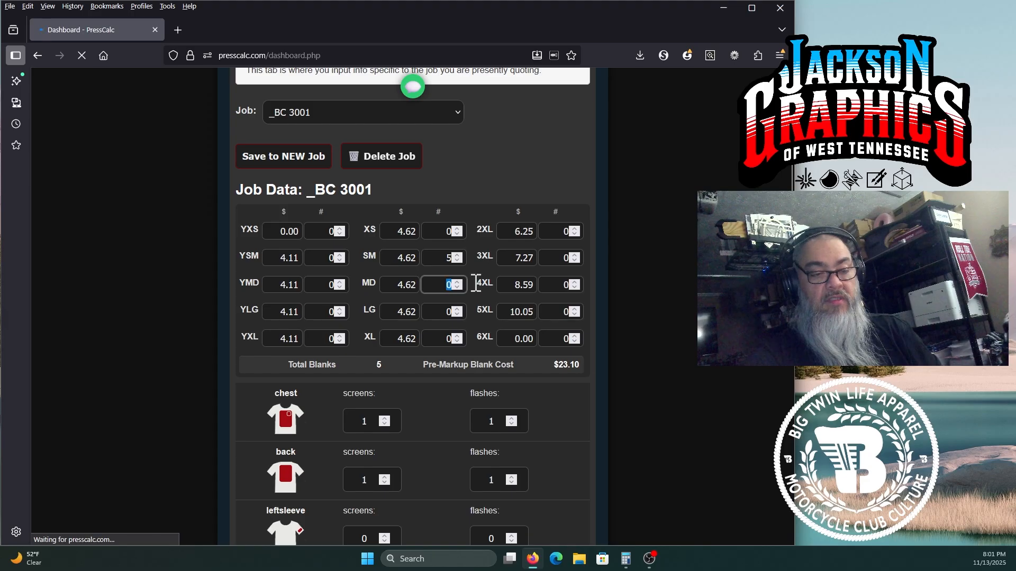
type("10")
- Set the job's blank quantities to 10 for LG and 15 for XL
left_click(439, 312)
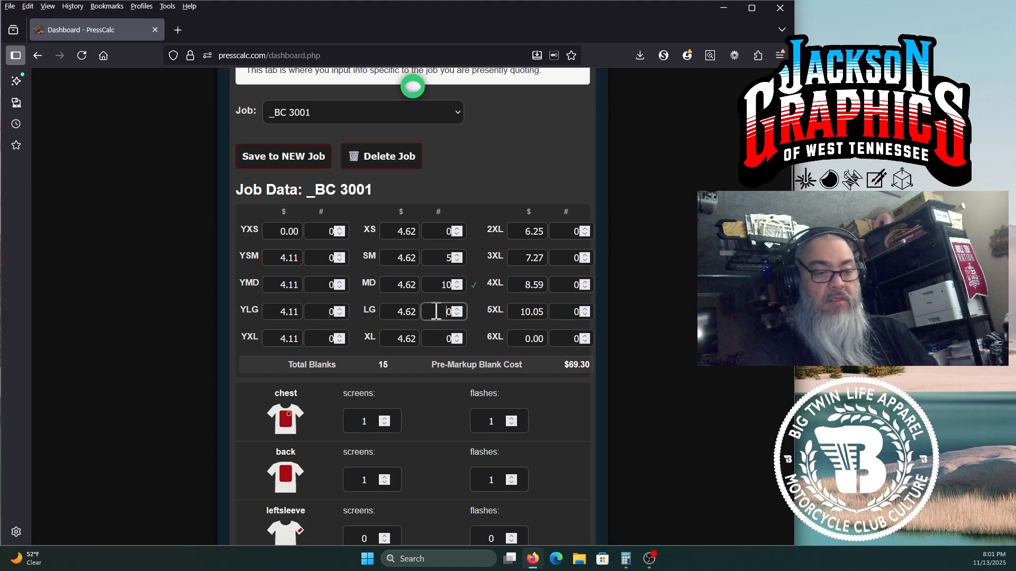
type("1")
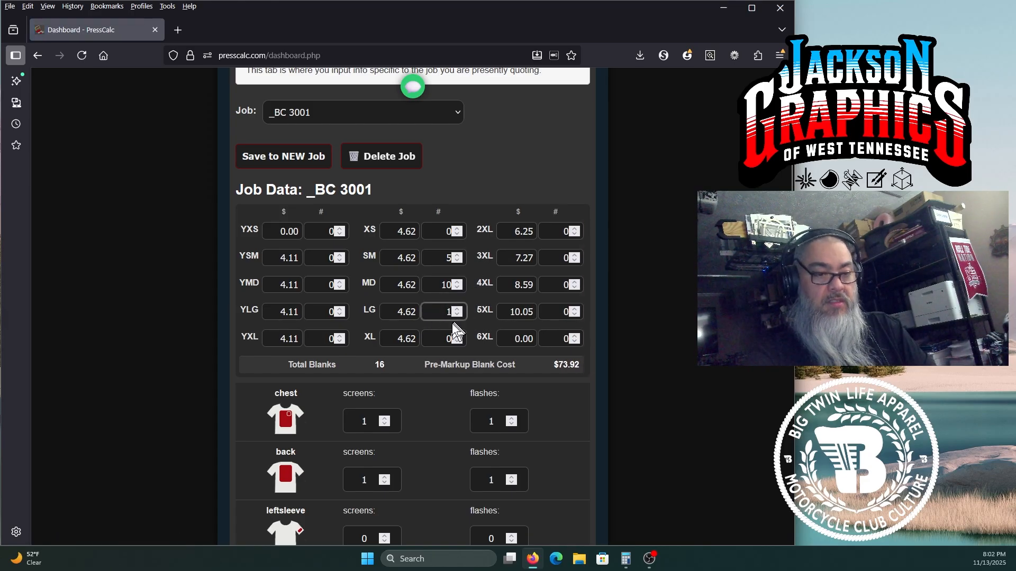
type("0")
left_click(437, 337)
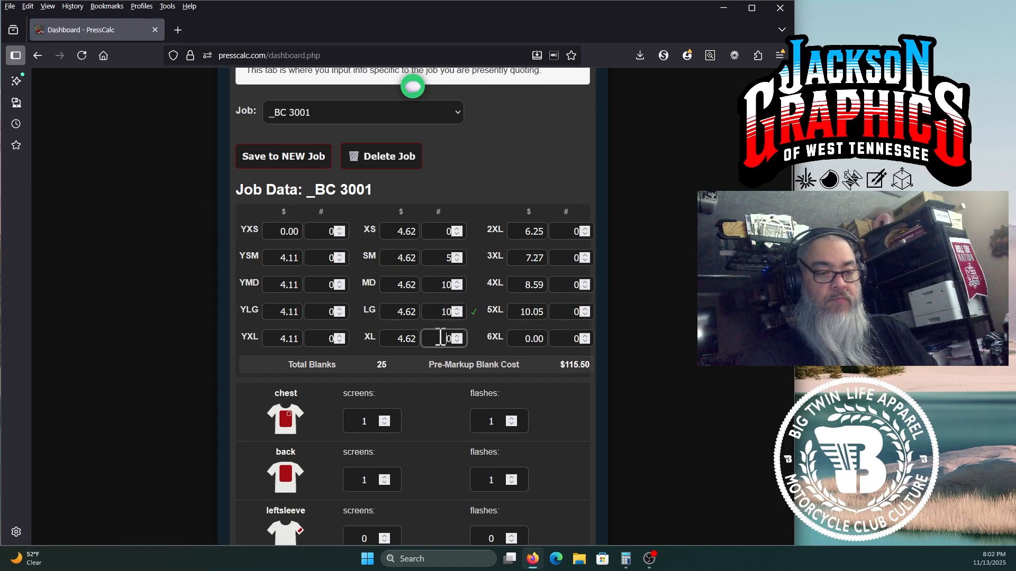
type("15")
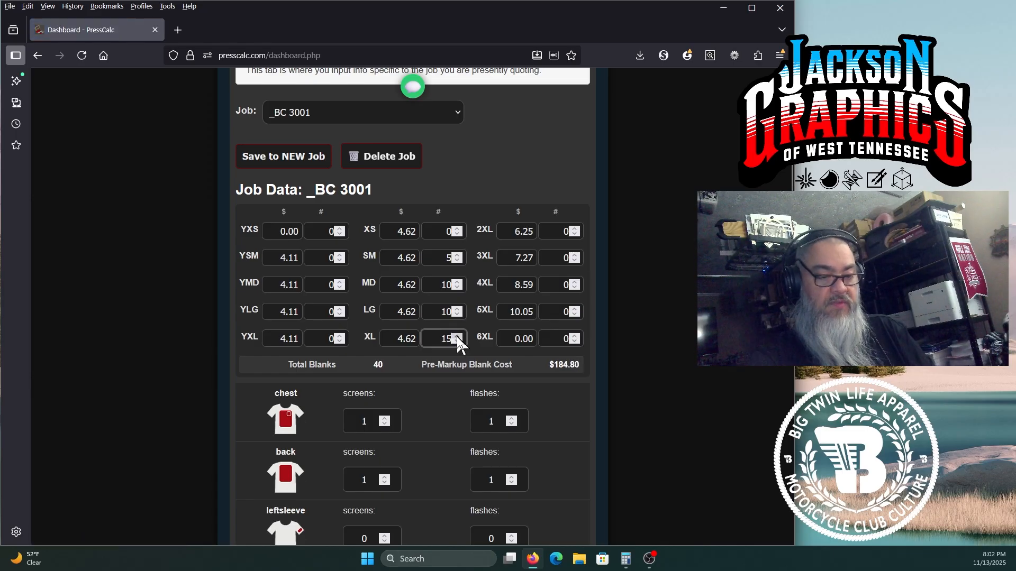
- Set the job's blank quantities to 10 for 2XL and 5 for 3XL
left_click(514, 237)
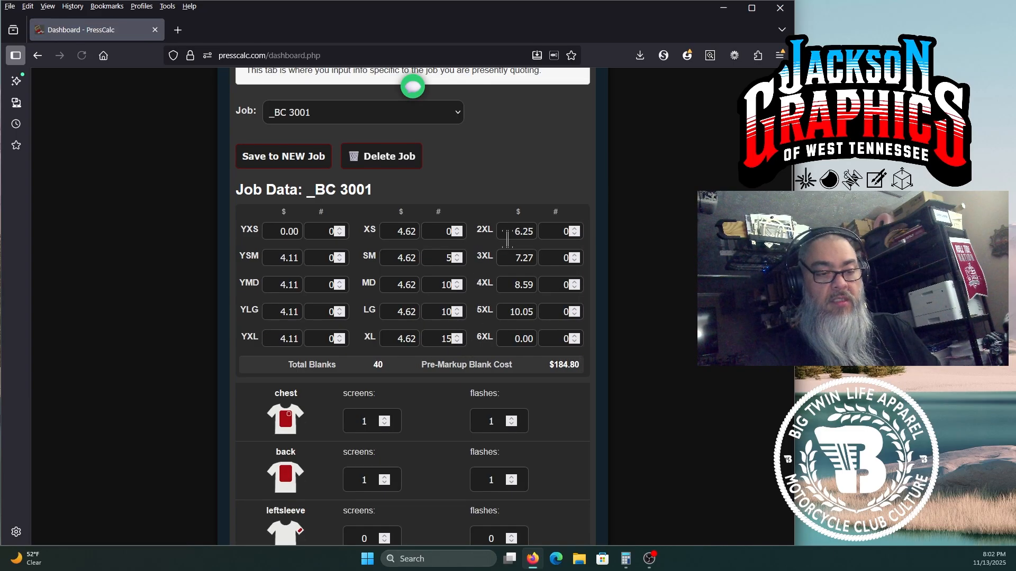
left_click(545, 233)
type("10")
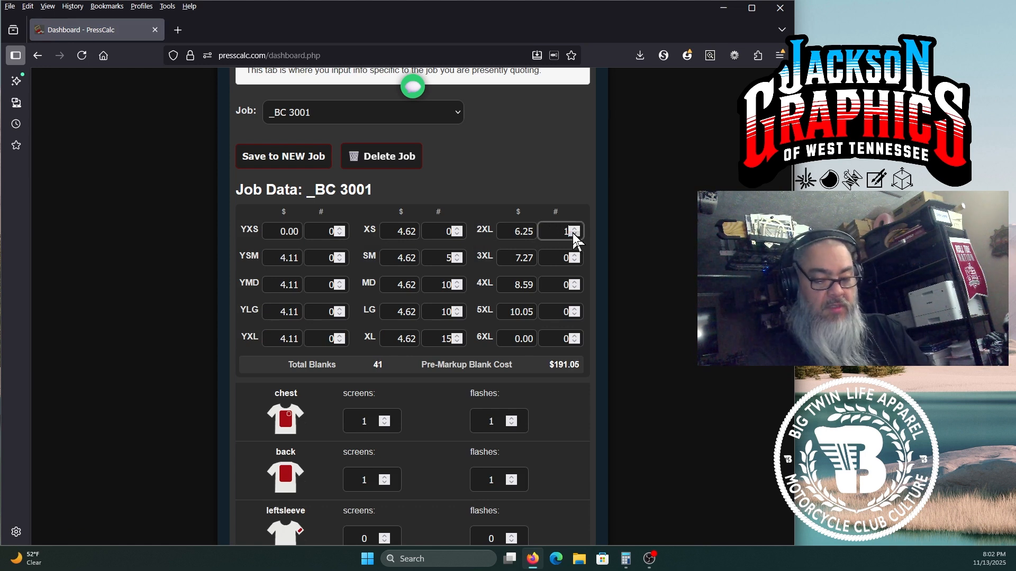
left_click(555, 264)
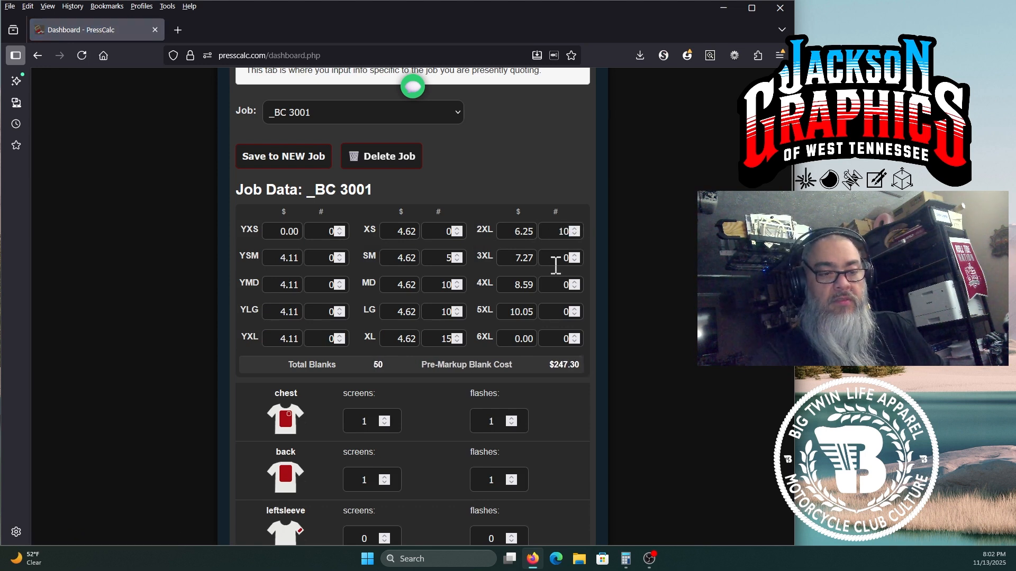
left_click(457, 336)
left_click(456, 343)
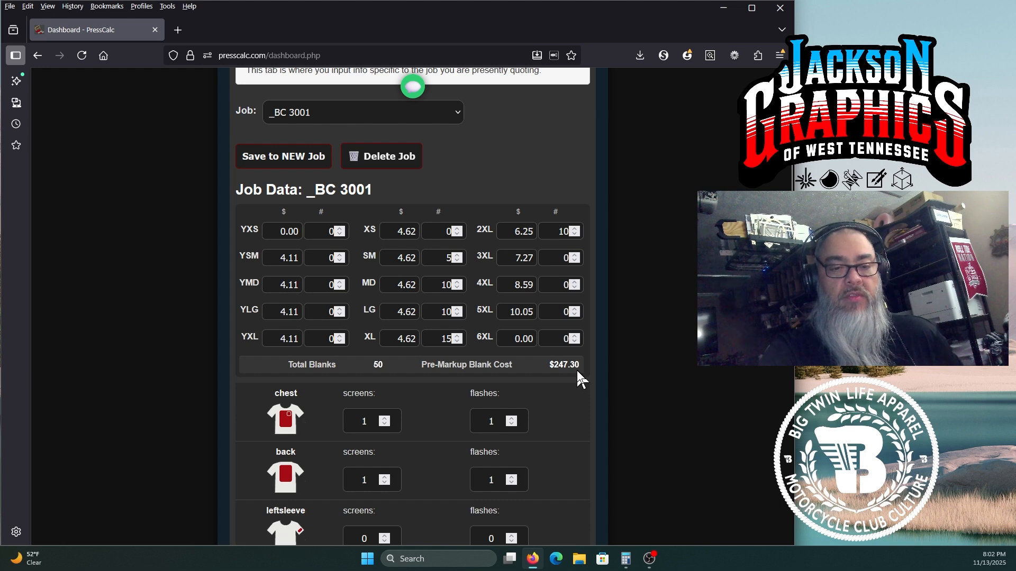
double_click(566, 258)
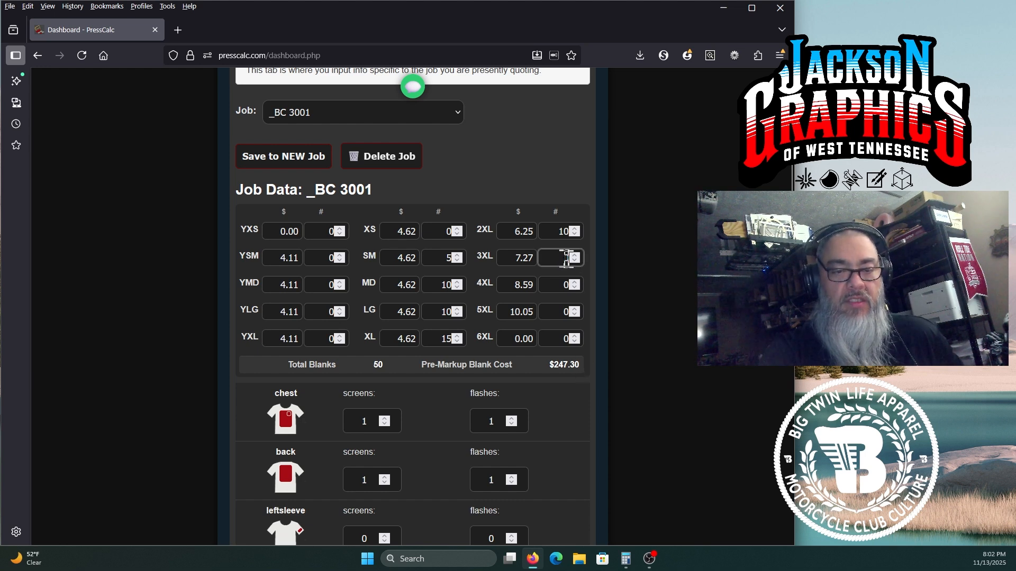
type("5")
key("Tab")
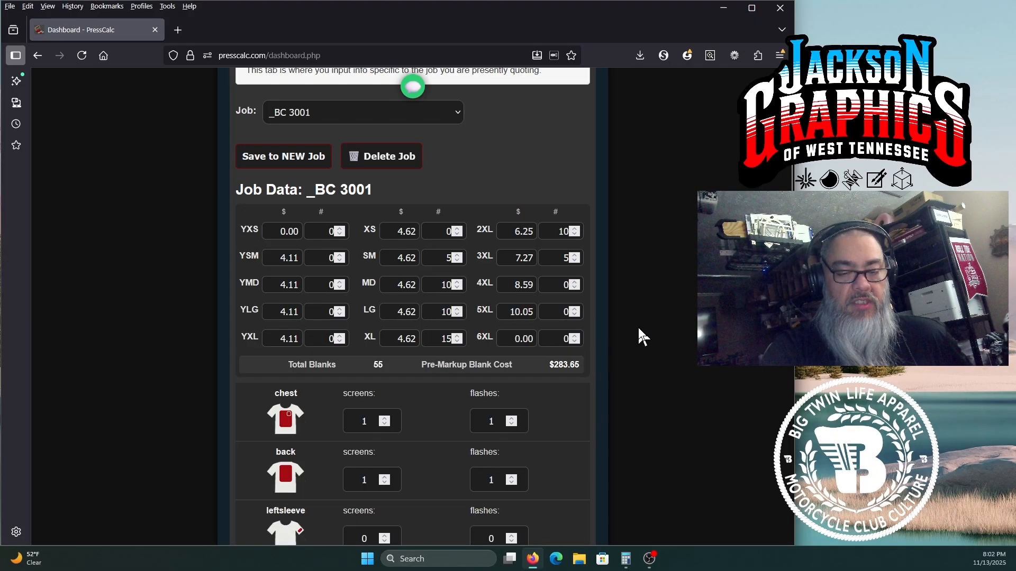
- Review the job's pre-markup blank cost, print location screens and flashes, shipping, rush order, tax exempt and setup waiver settings
left_click_drag(549, 365, 574, 370)
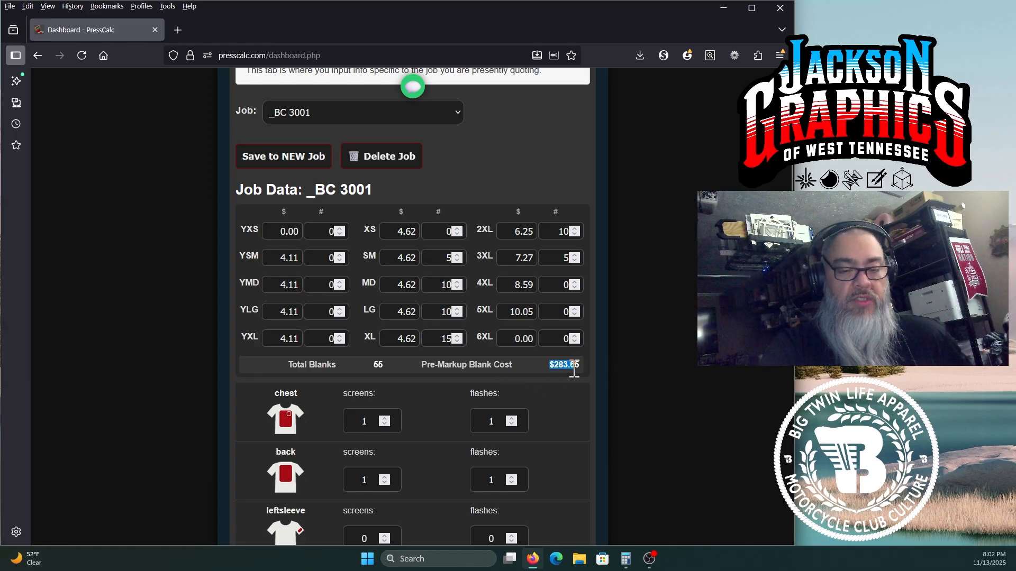
scroll(489, 368, "down", 1)
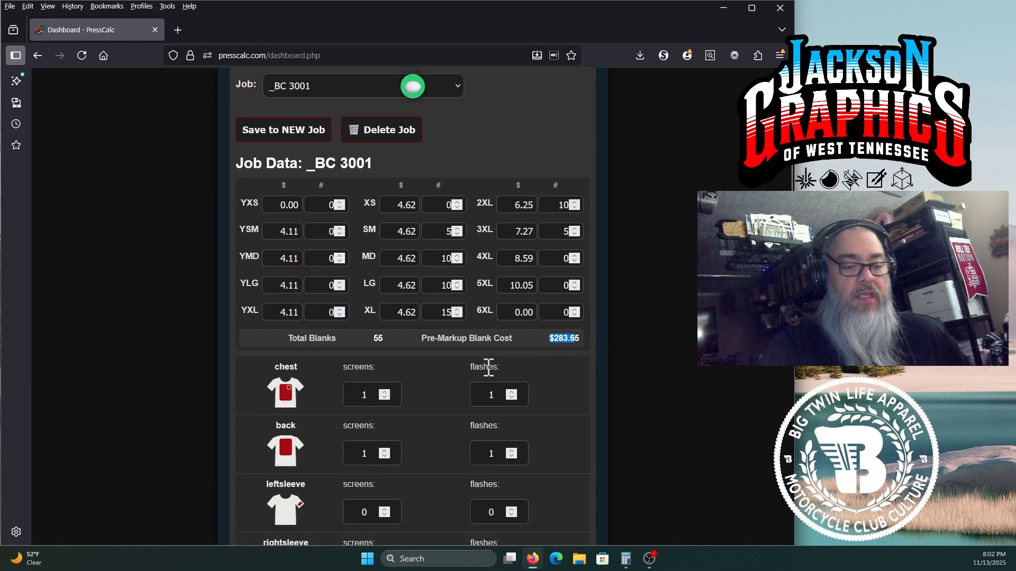
scroll(489, 368, "down", 5)
scroll(488, 371, "down", 3)
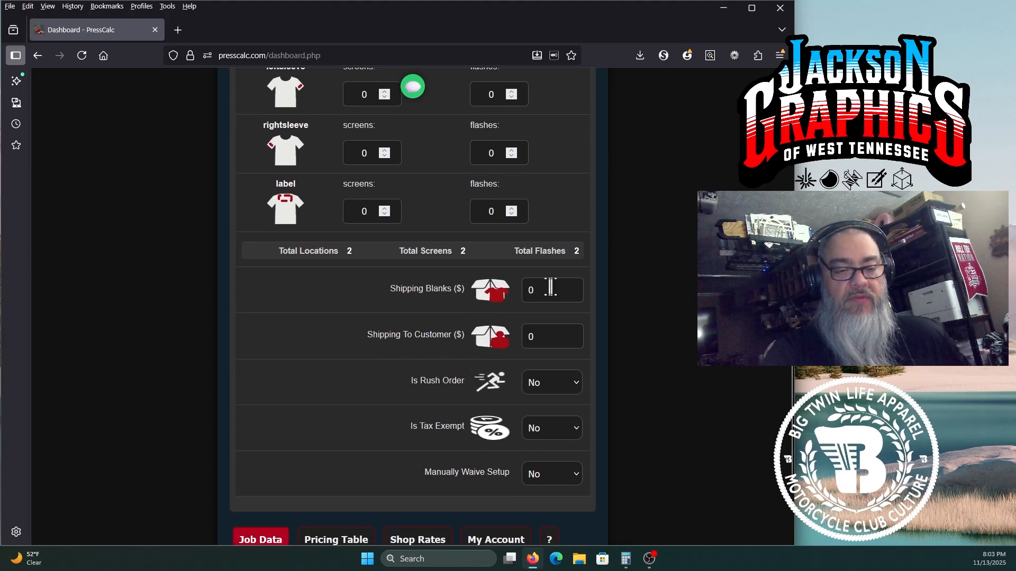
scroll(560, 275, "up", 4)
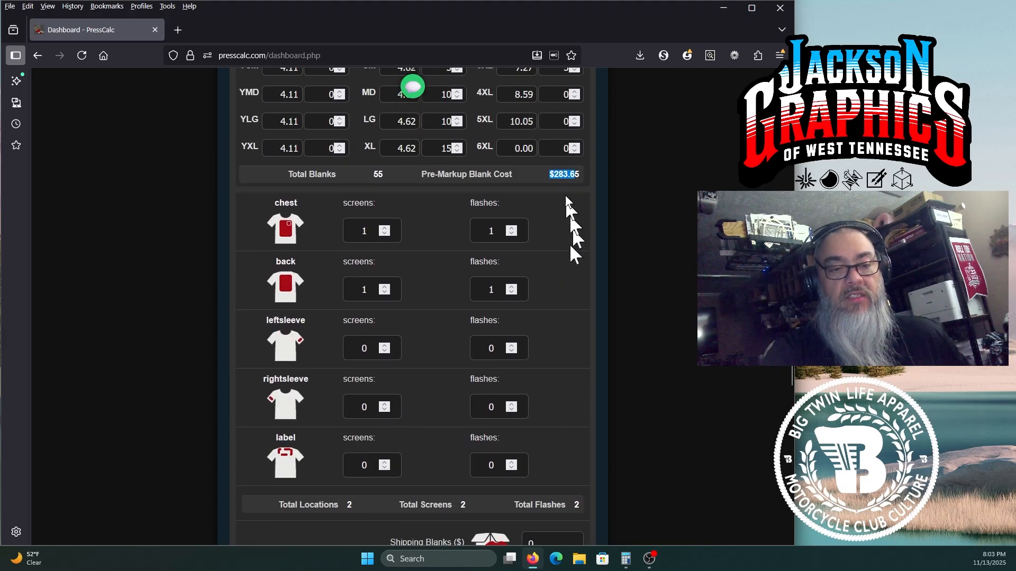
scroll(582, 197, "down", 2)
scroll(582, 197, "down", 2)
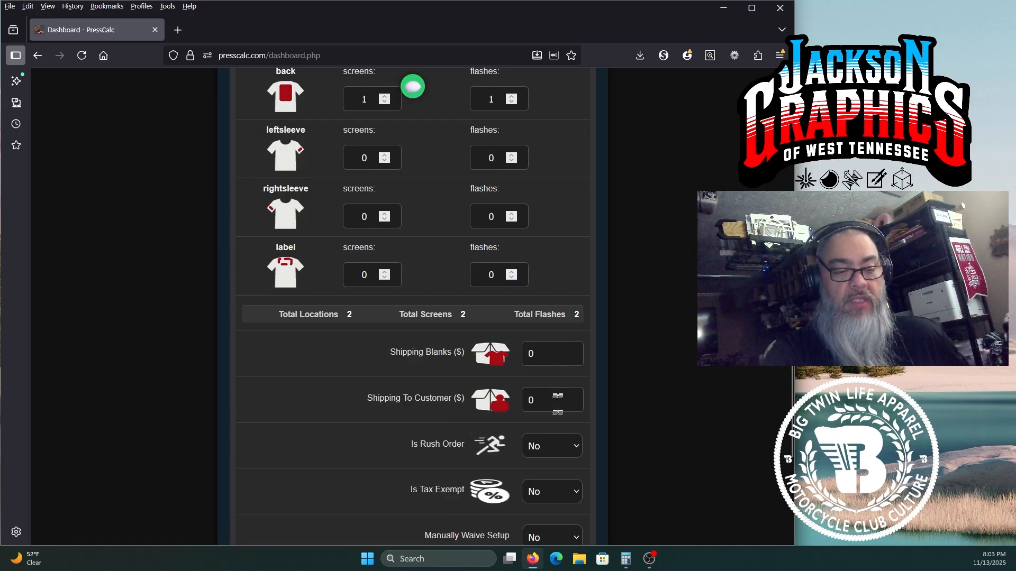
scroll(556, 407, "down", 2)
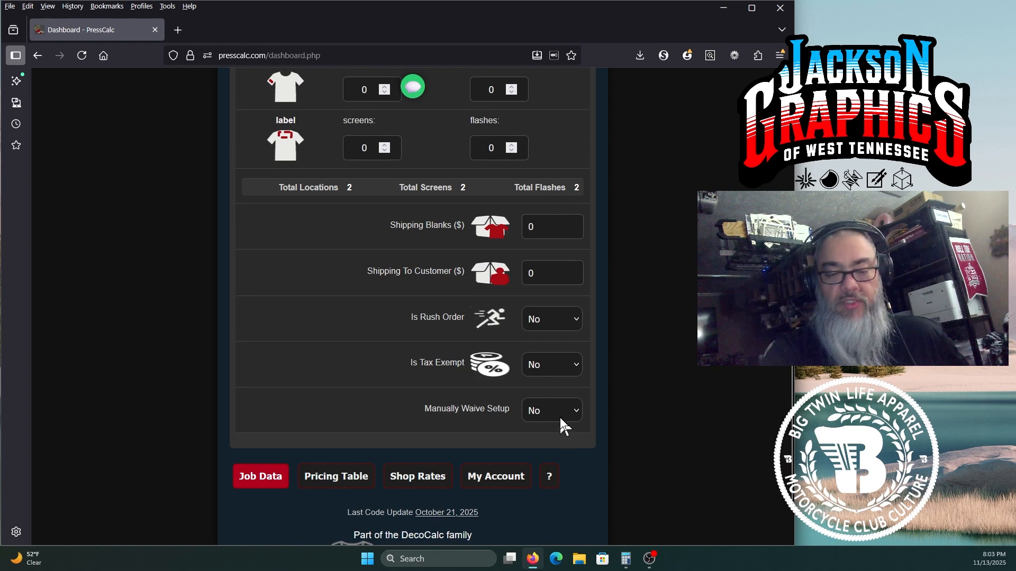
scroll(537, 327, "up", 8)
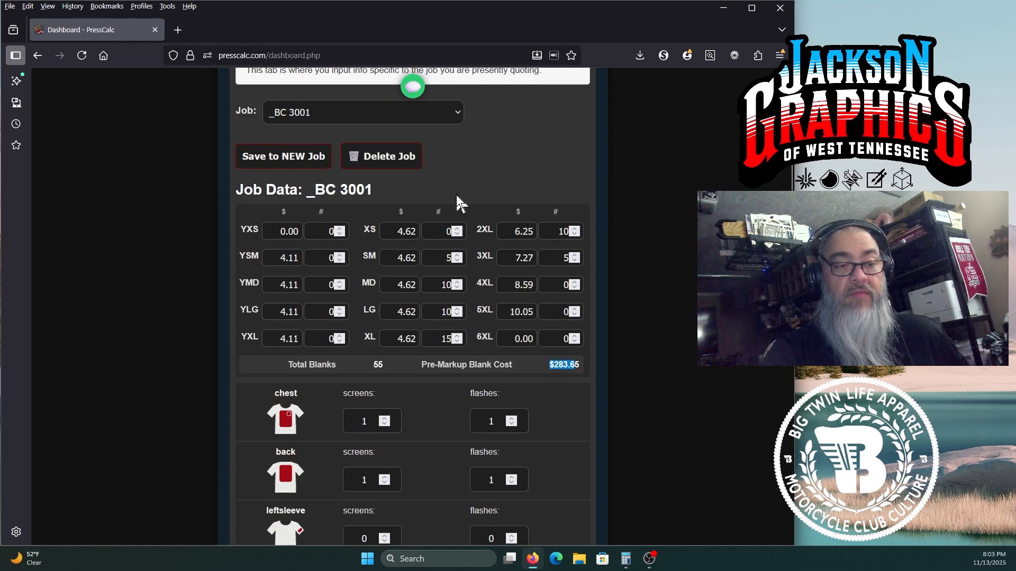
scroll(457, 195, "up", 2)
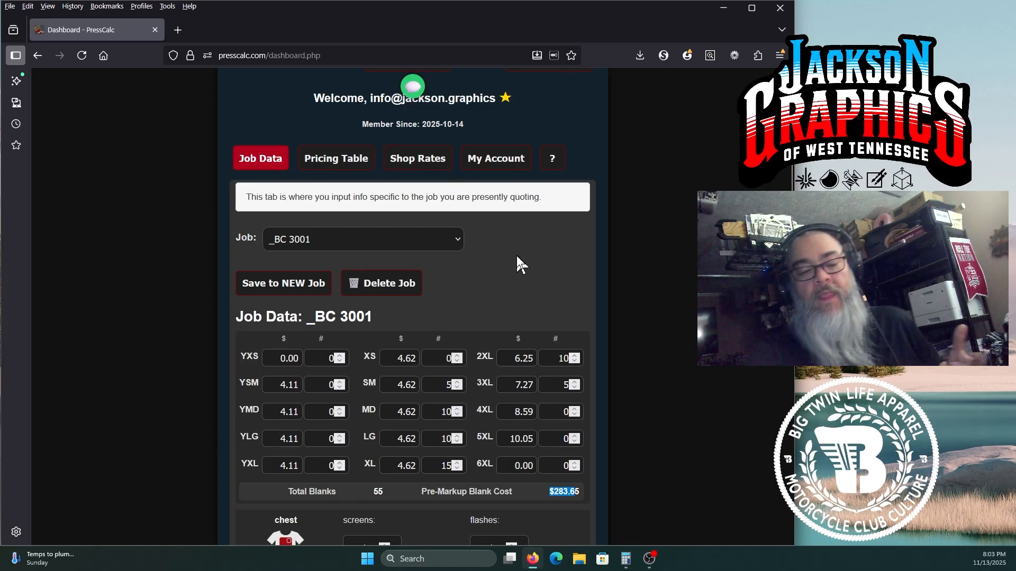
scroll(517, 257, "down", 8)
scroll(514, 271, "down", 3)
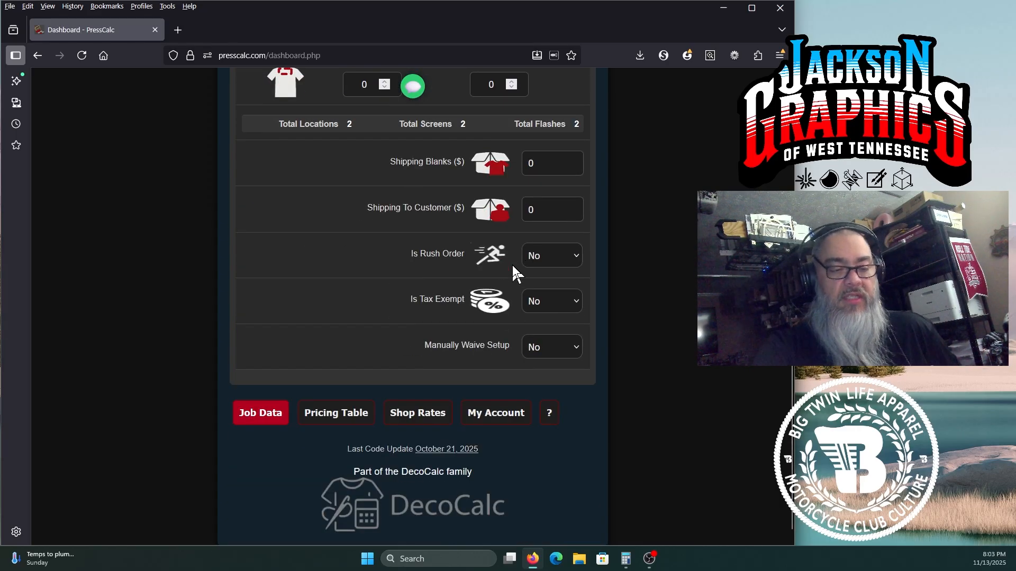
scroll(513, 271, "up", 8)
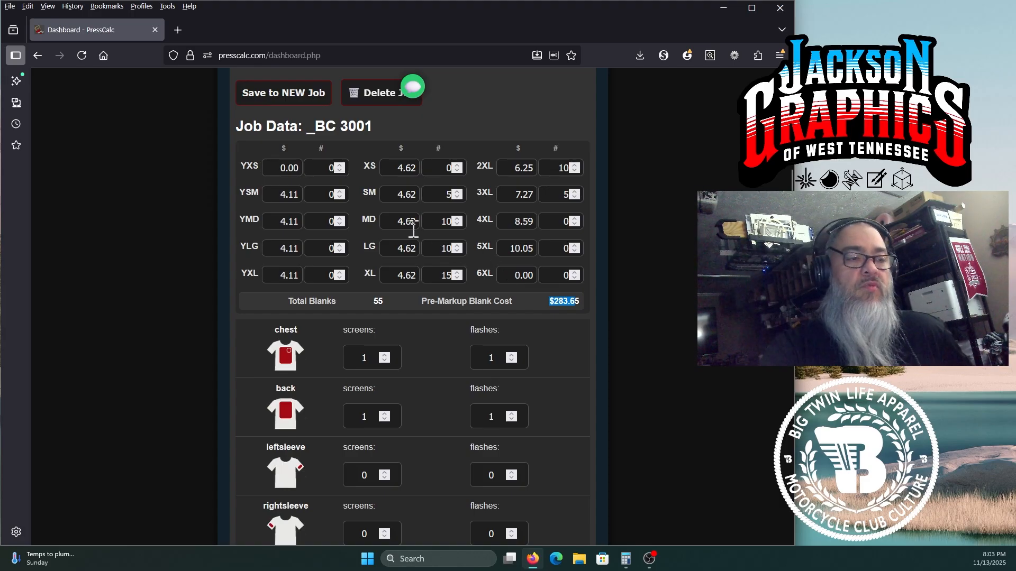
scroll(414, 229, "up", 2)
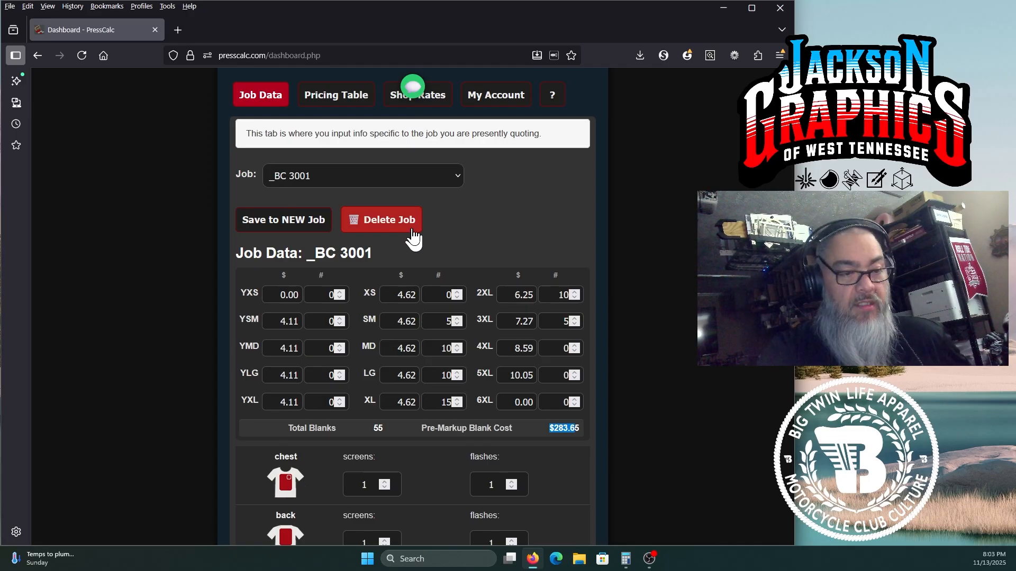
- Open the pricing table and examine the quote's size matrix, printed-pieces price, setup, shipping and rush fees, tax and total
left_click(357, 109)
scroll(356, 109, "up", 1)
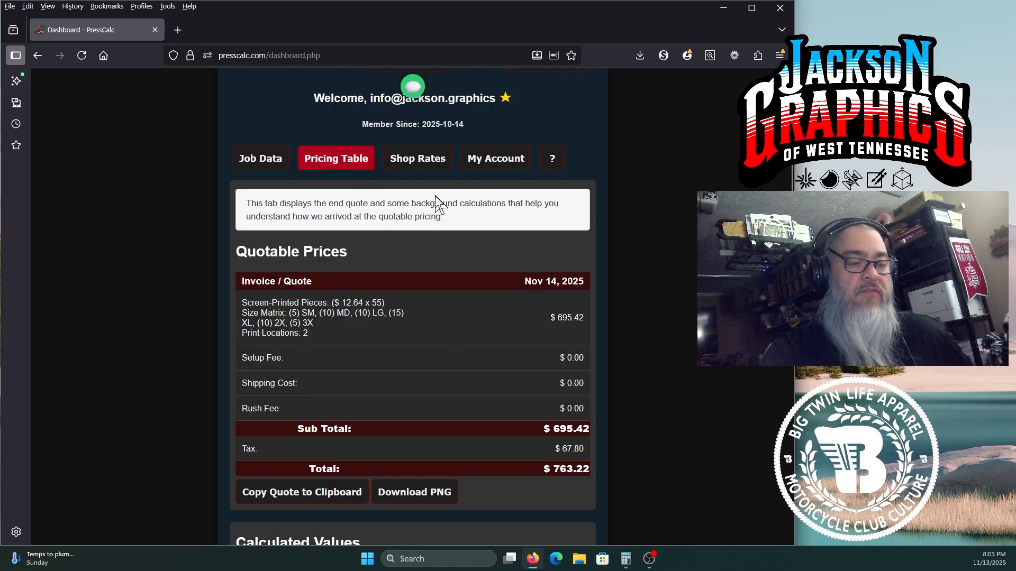
scroll(436, 196, "down", 1)
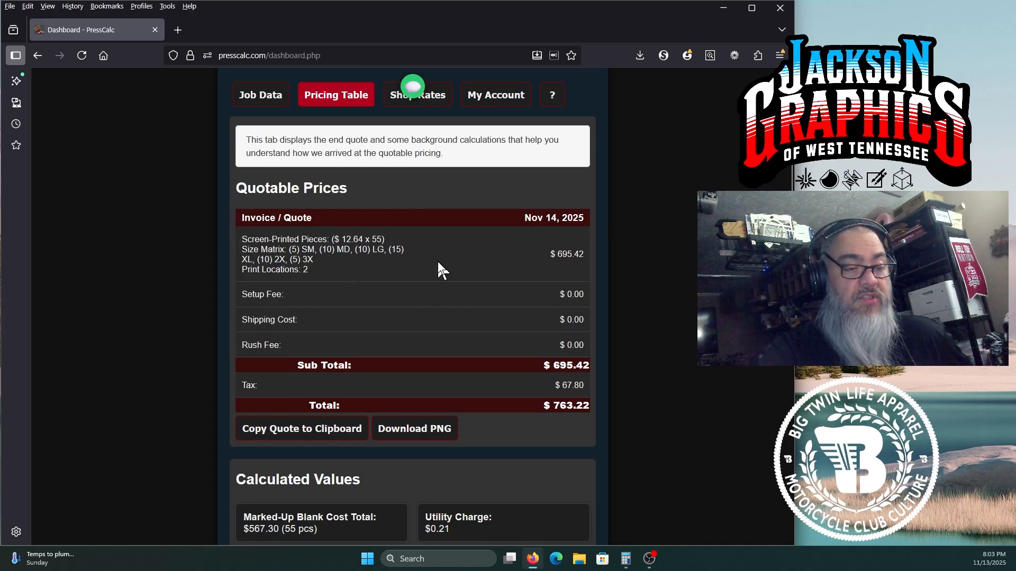
left_click_drag(289, 249, 314, 260)
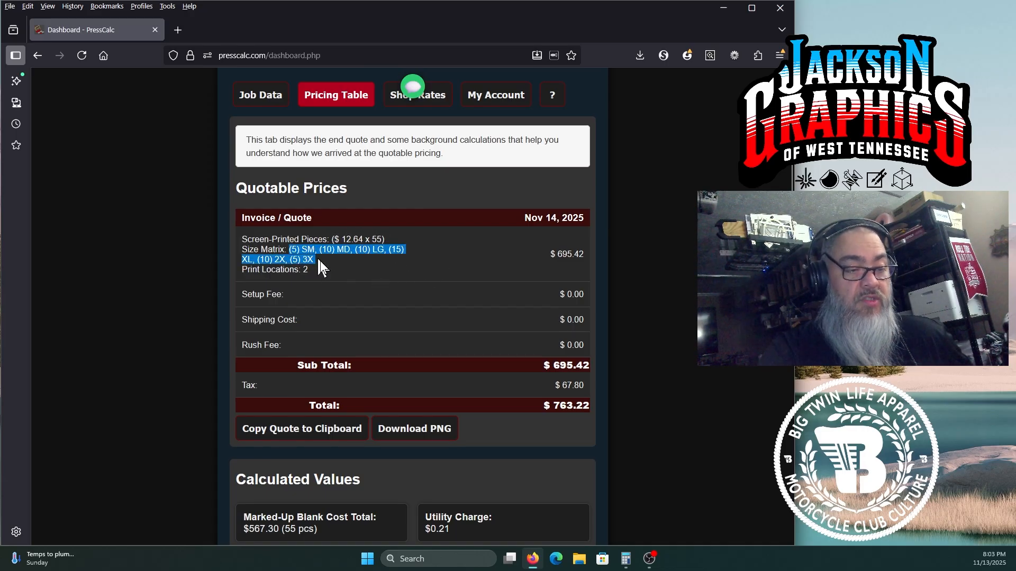
left_click(321, 275)
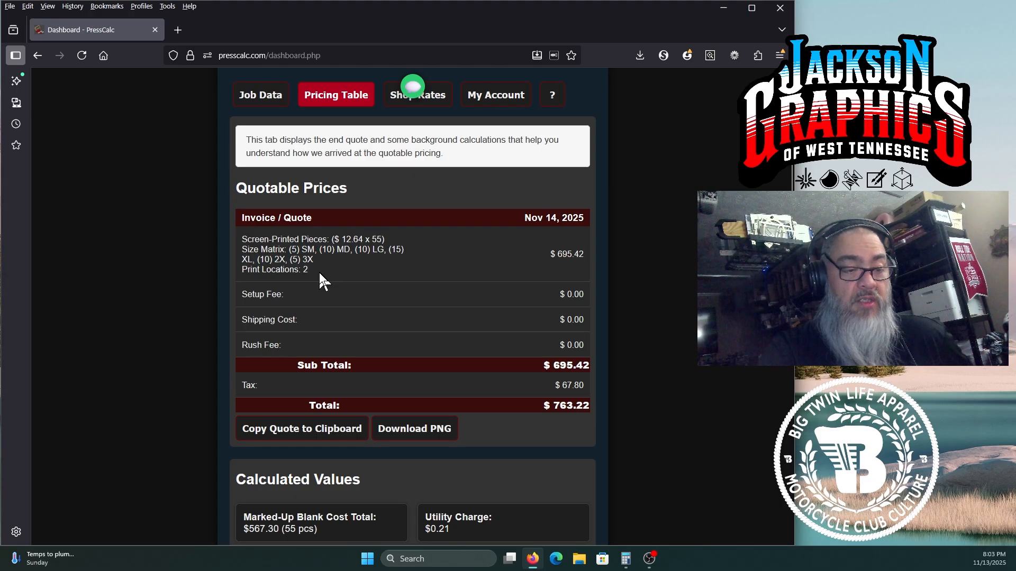
left_click_drag(558, 255, 589, 257)
left_click(563, 290)
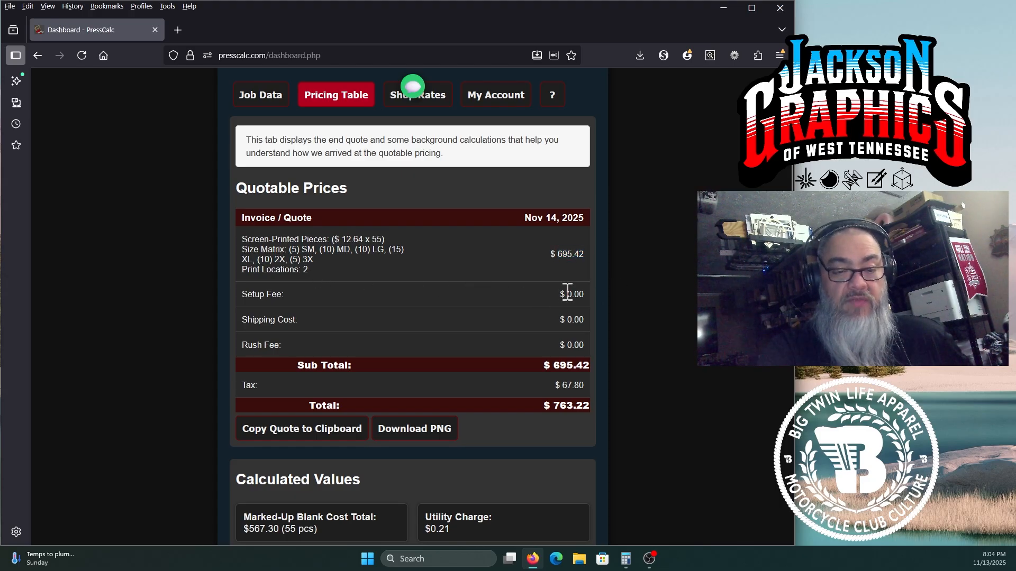
left_click_drag(570, 317, 591, 345)
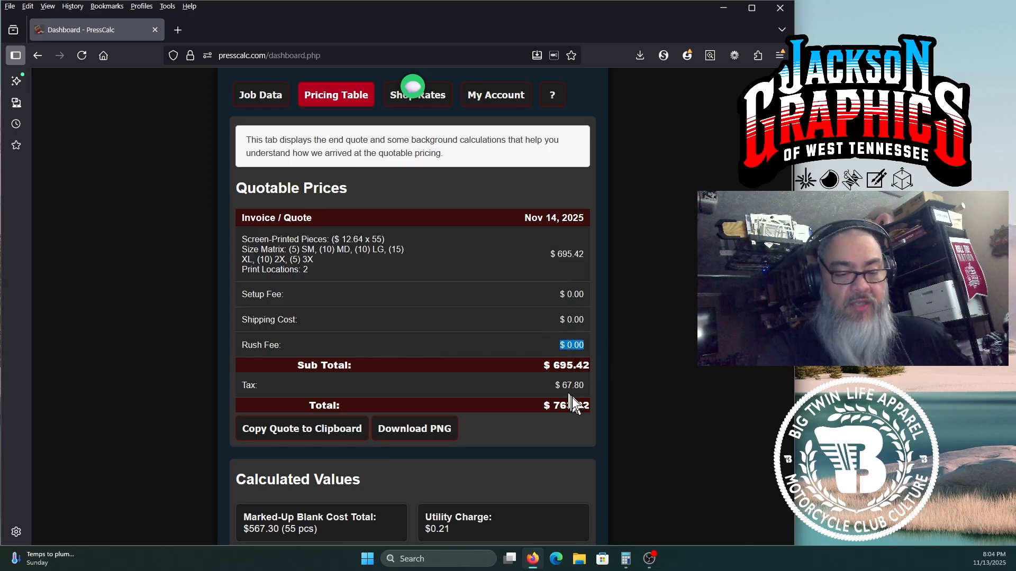
left_click_drag(538, 405, 611, 409)
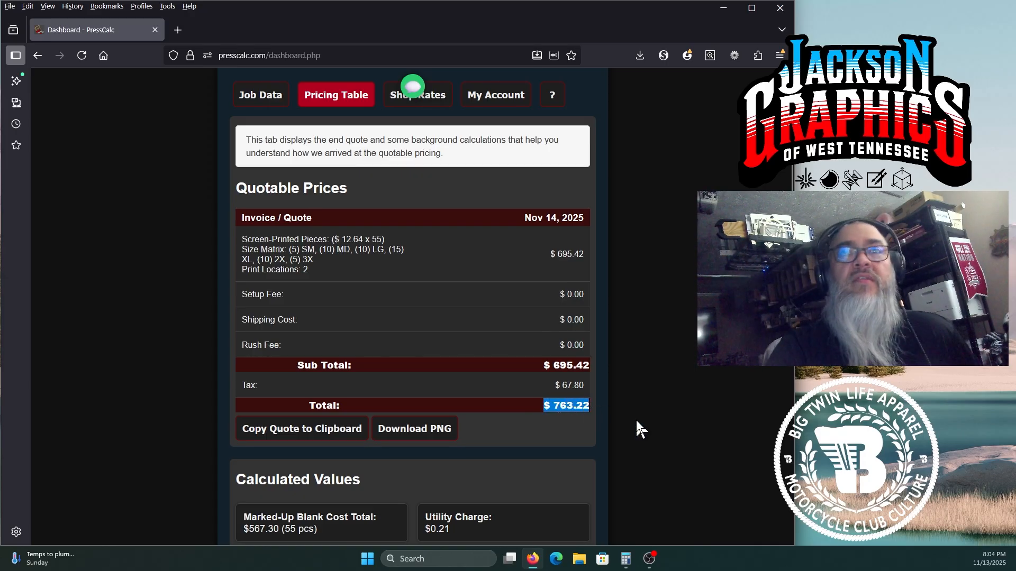
left_click(636, 422)
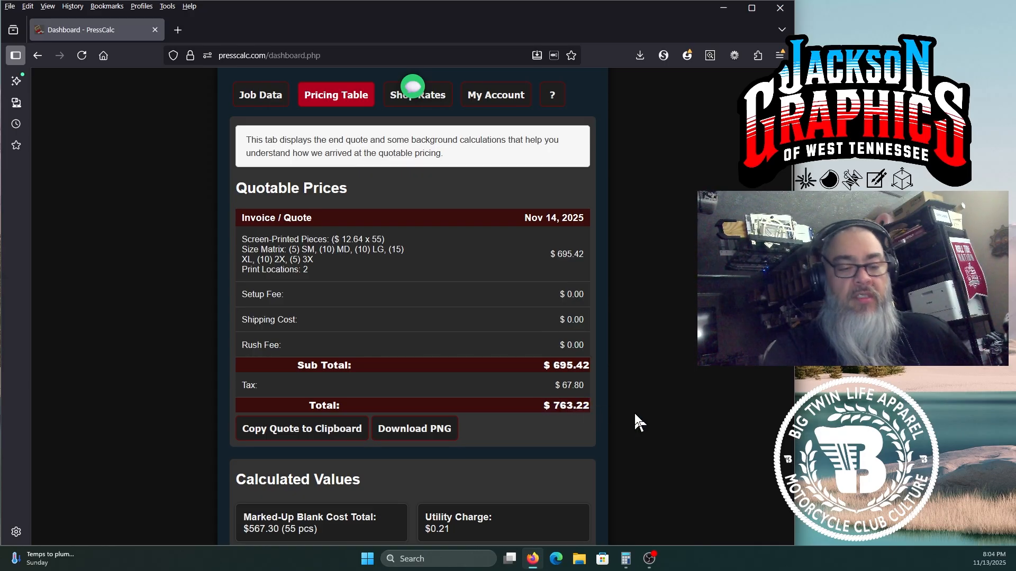
- Examine the calculated values behind the quote, including the marked-up blank cost total and the pressed total
scroll(637, 413, "down", 7)
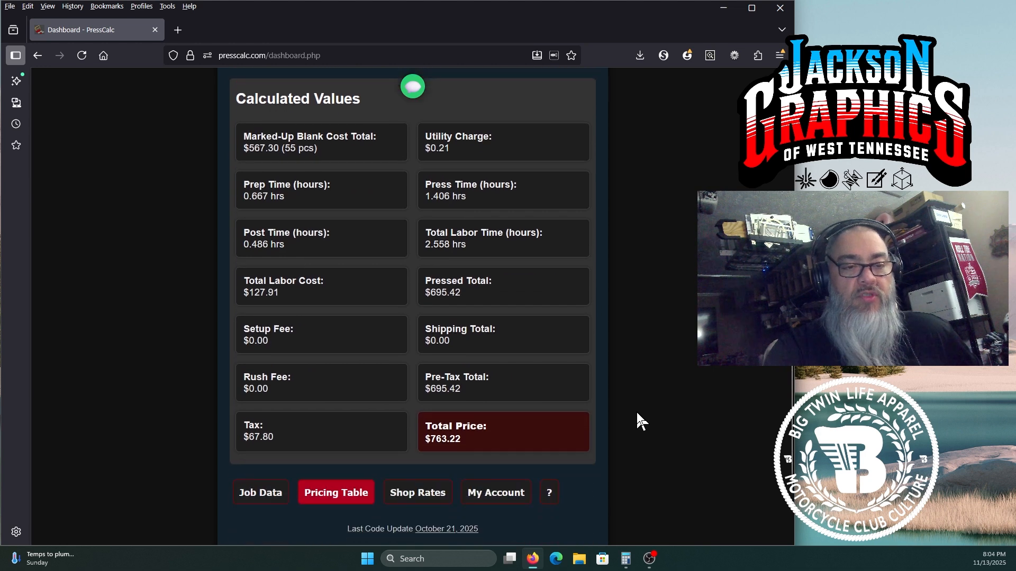
mouse_move(255, 153)
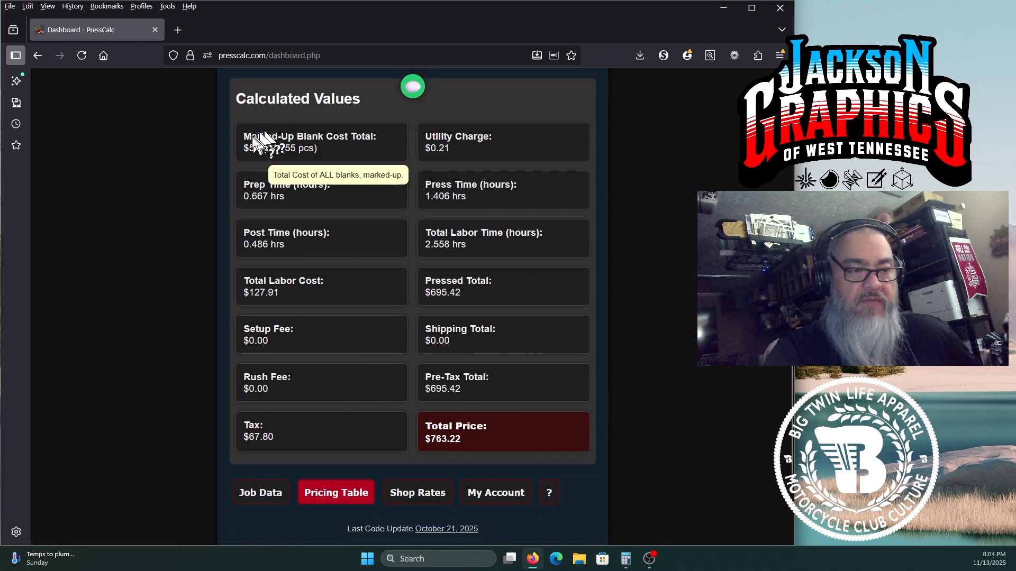
mouse_move(497, 298)
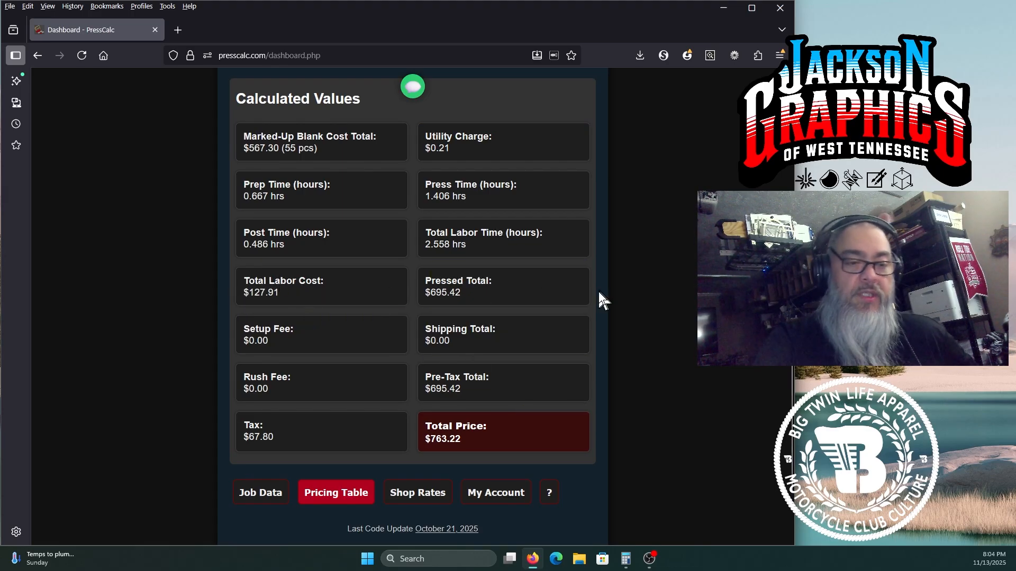
- Examine the calculated prep, press, post and total labor times, along with the total labor cost
mouse_move(466, 206)
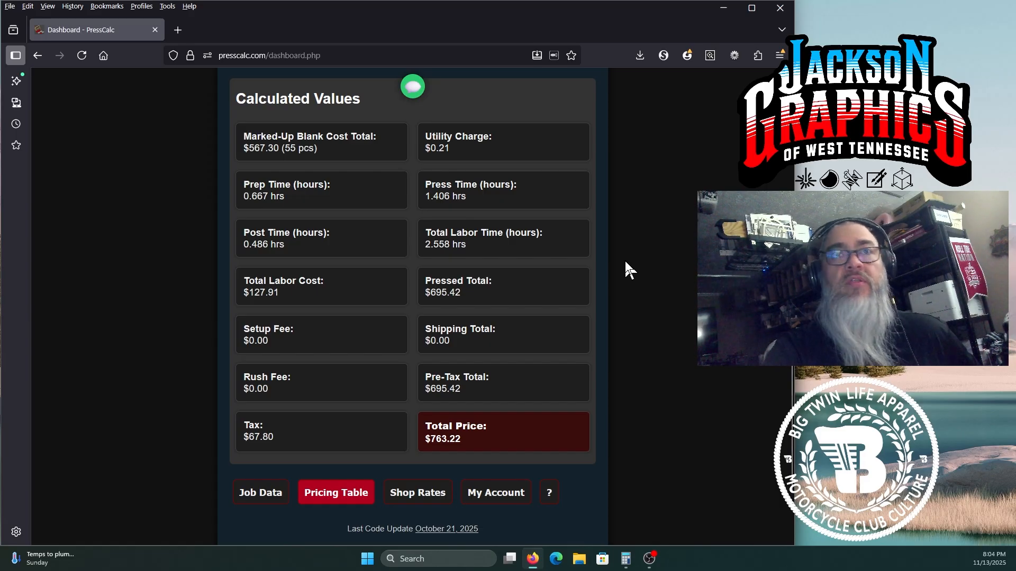
mouse_move(550, 271)
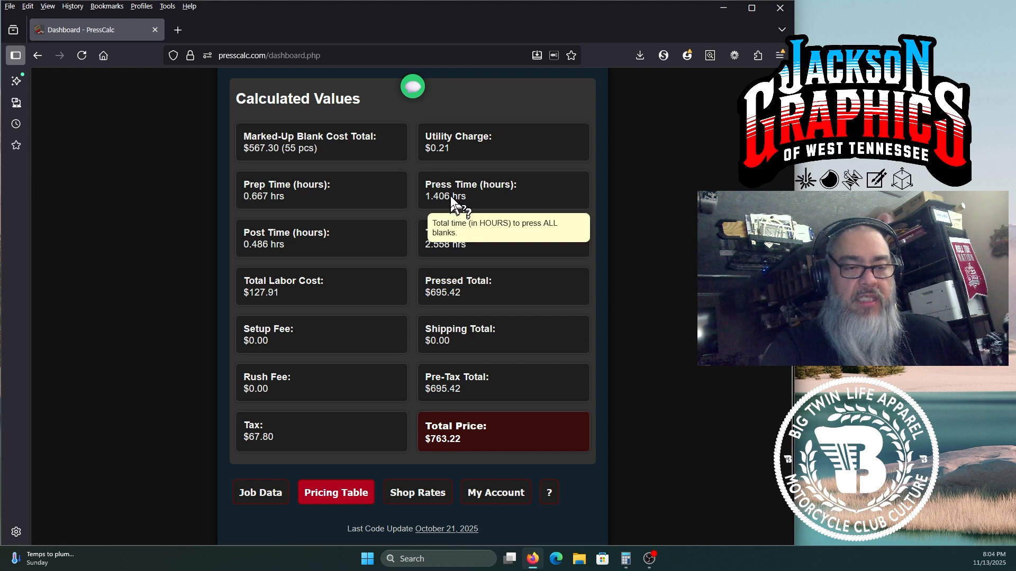
mouse_move(469, 252)
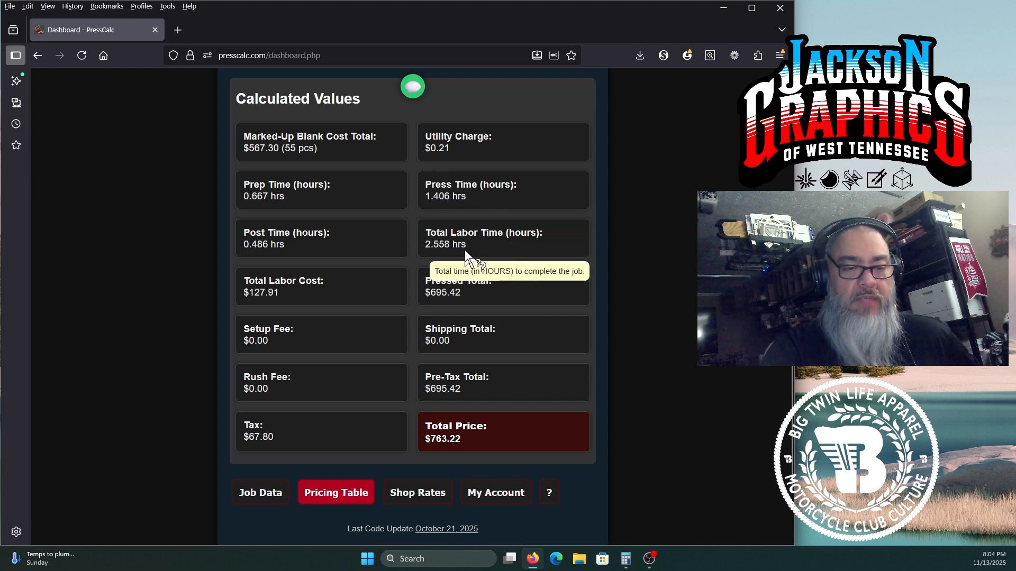
mouse_move(284, 252)
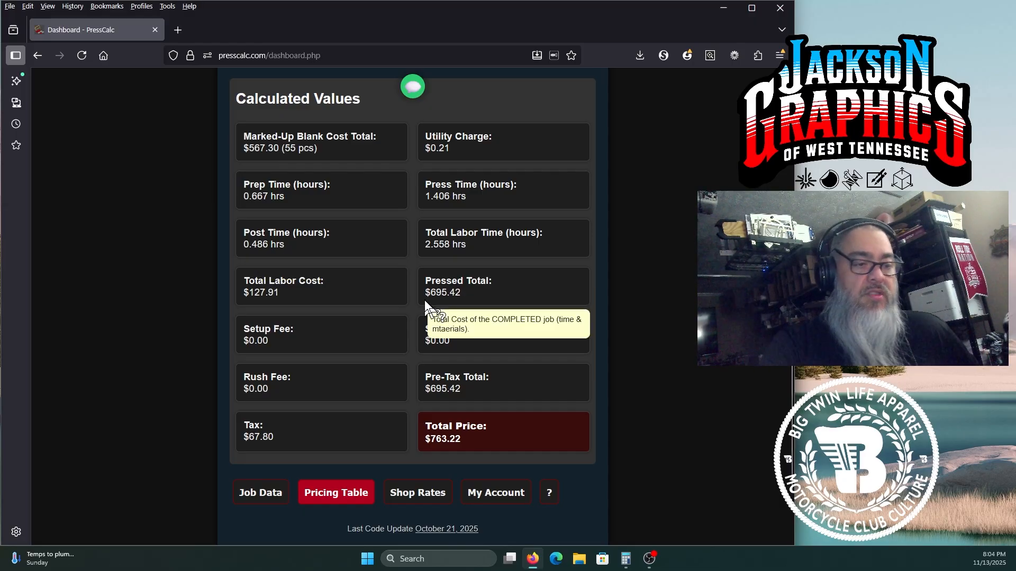
mouse_move(302, 198)
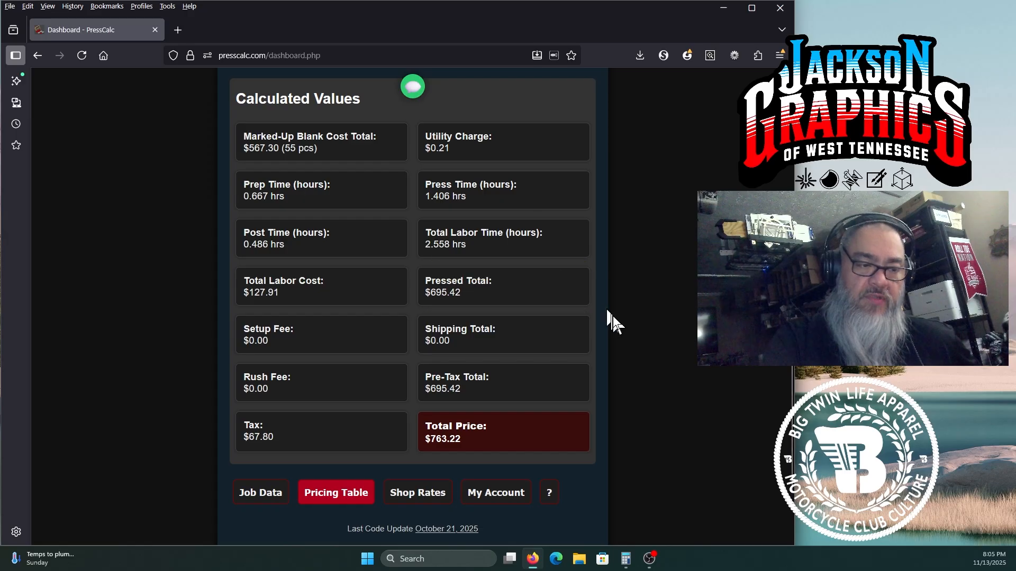
mouse_move(285, 291)
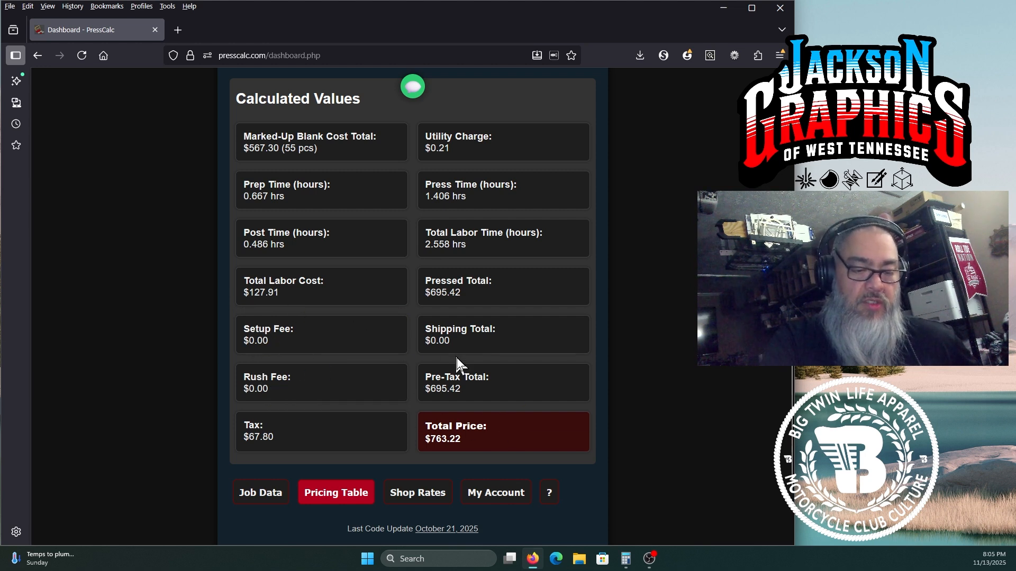
- Compare the quote's per-piece price and size matrix with the calculated values, and check the quote's copy and PNG download options
scroll(456, 443, "up", 3)
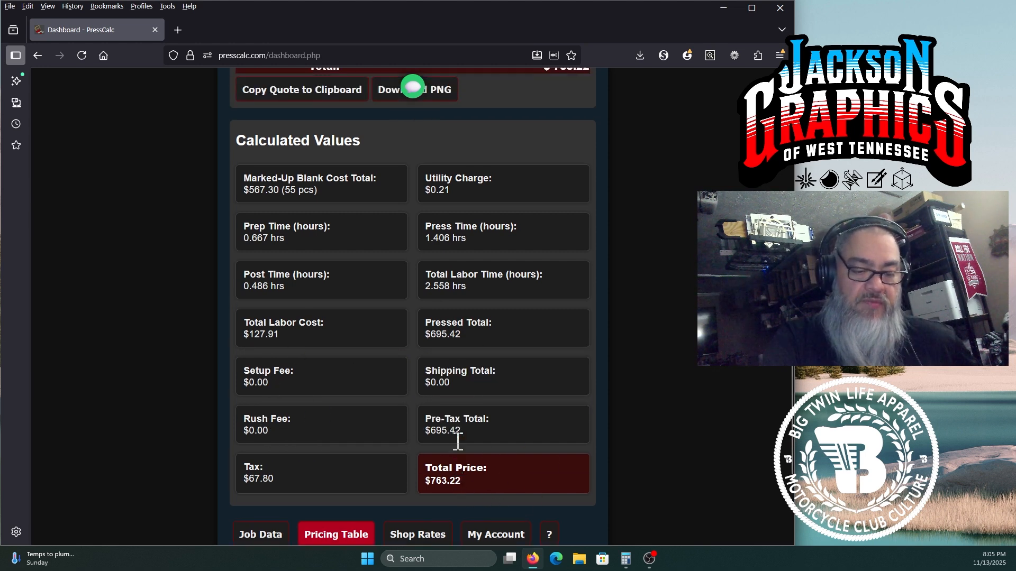
scroll(456, 441, "up", 3)
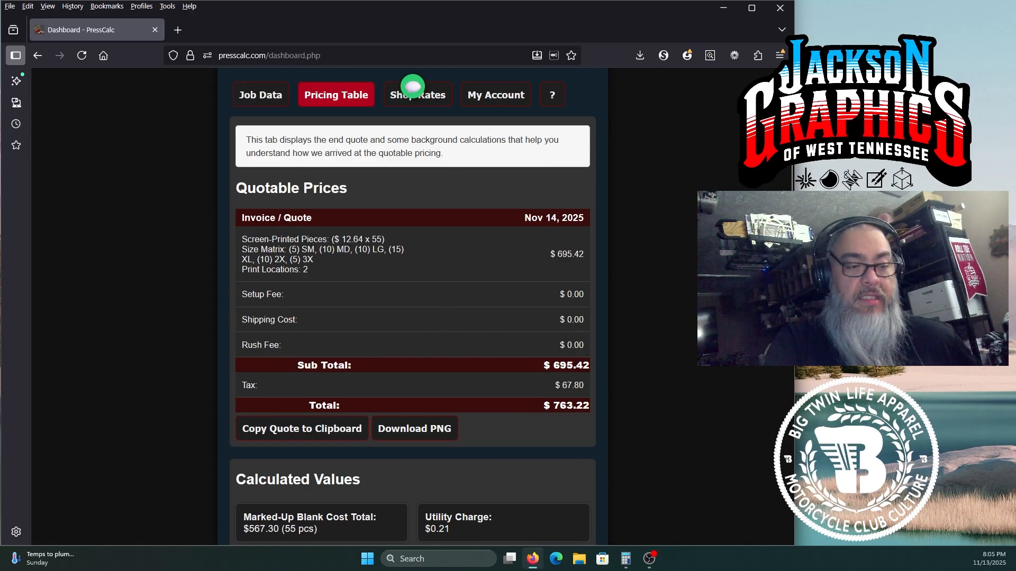
left_click_drag(334, 239, 386, 242)
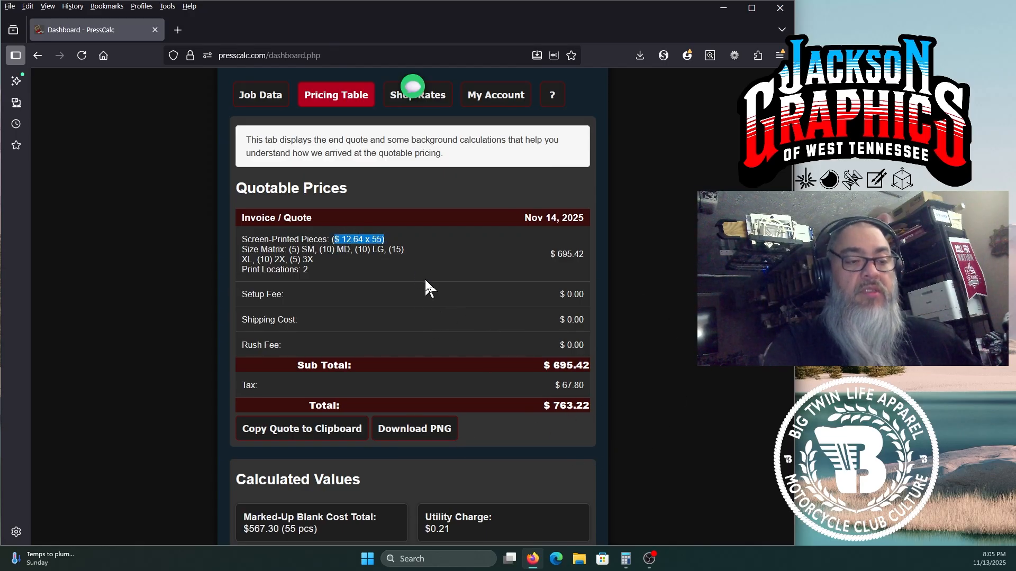
left_click(400, 261)
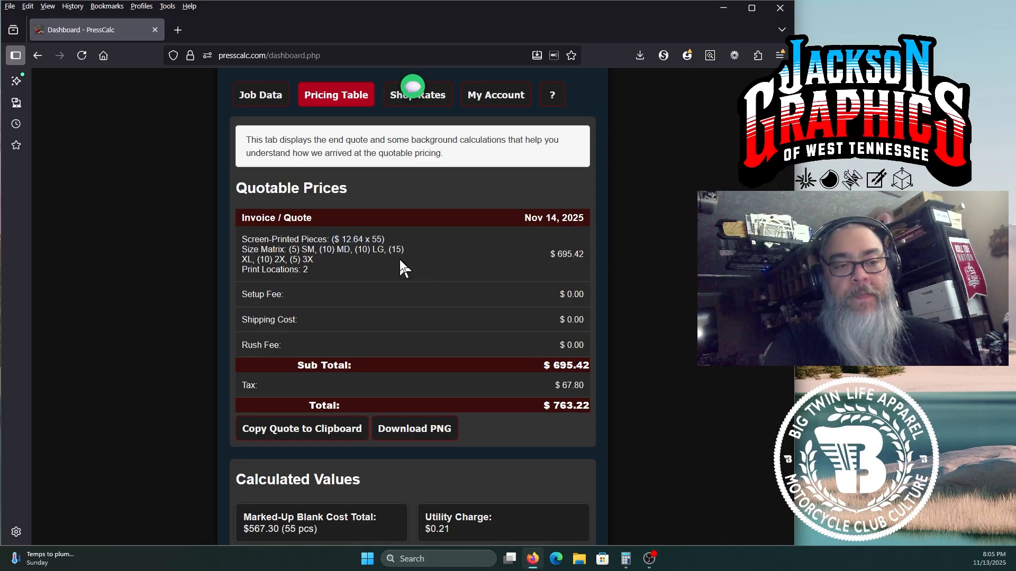
scroll(400, 260, "down", 5)
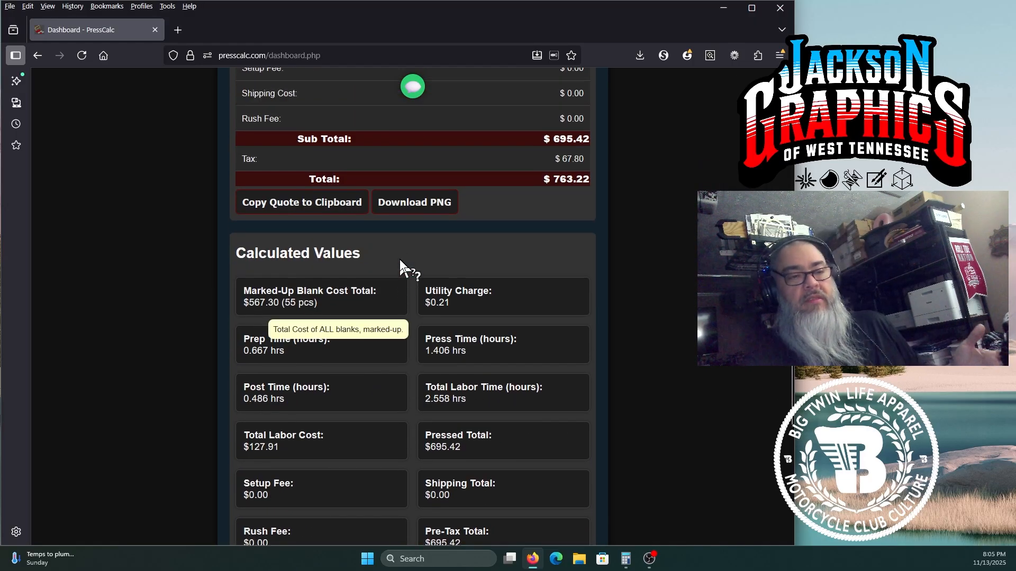
scroll(399, 259, "up", 3)
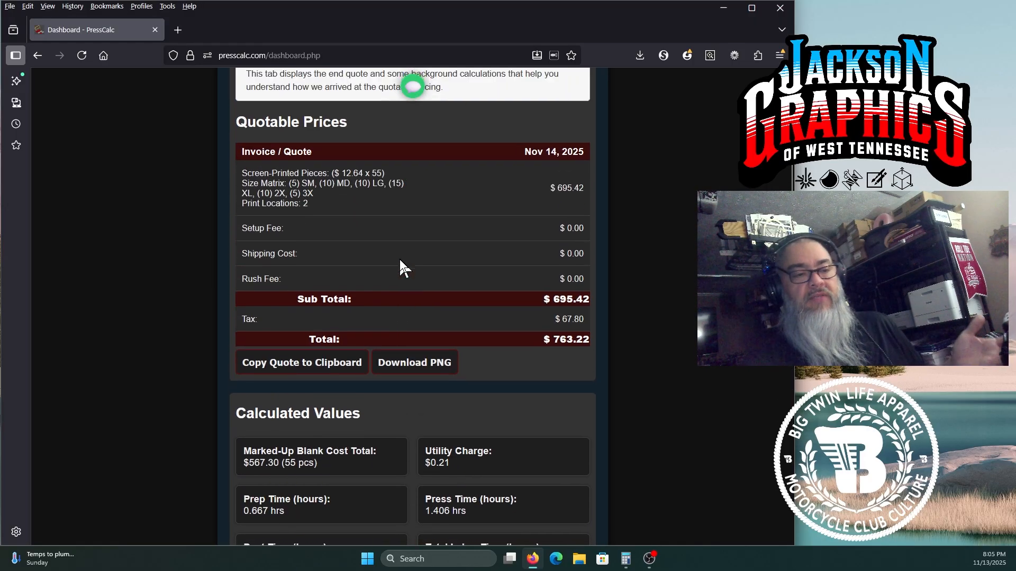
left_click(414, 365)
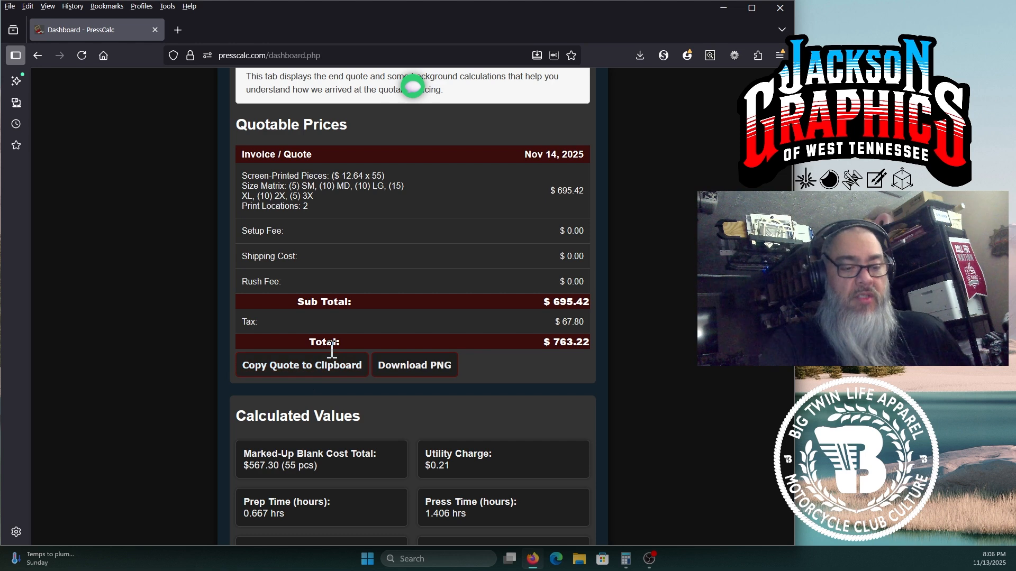
scroll(332, 349, "up", 3)
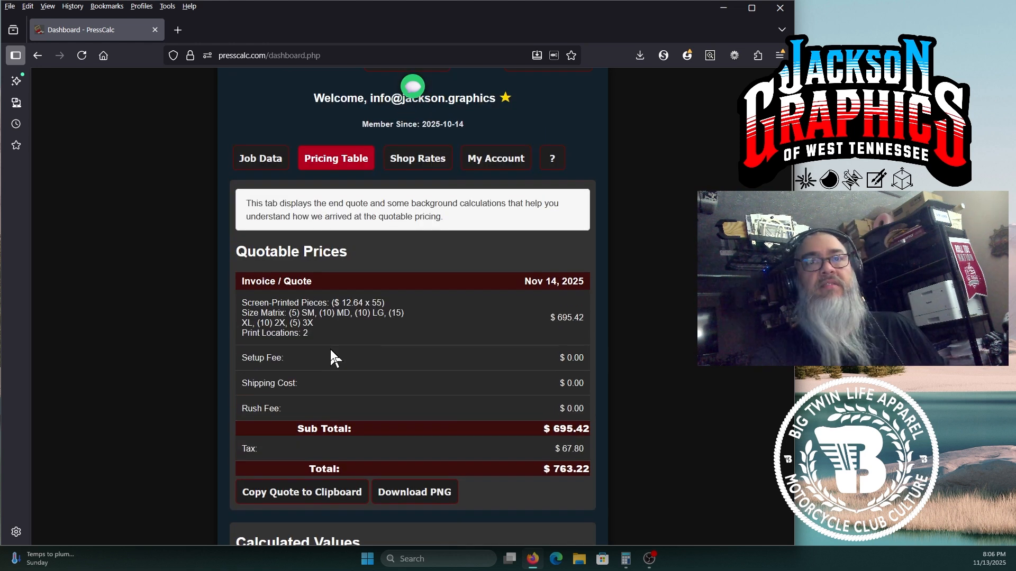
- Open the account settings and review the username, email, password reset and logout options
left_click(508, 161)
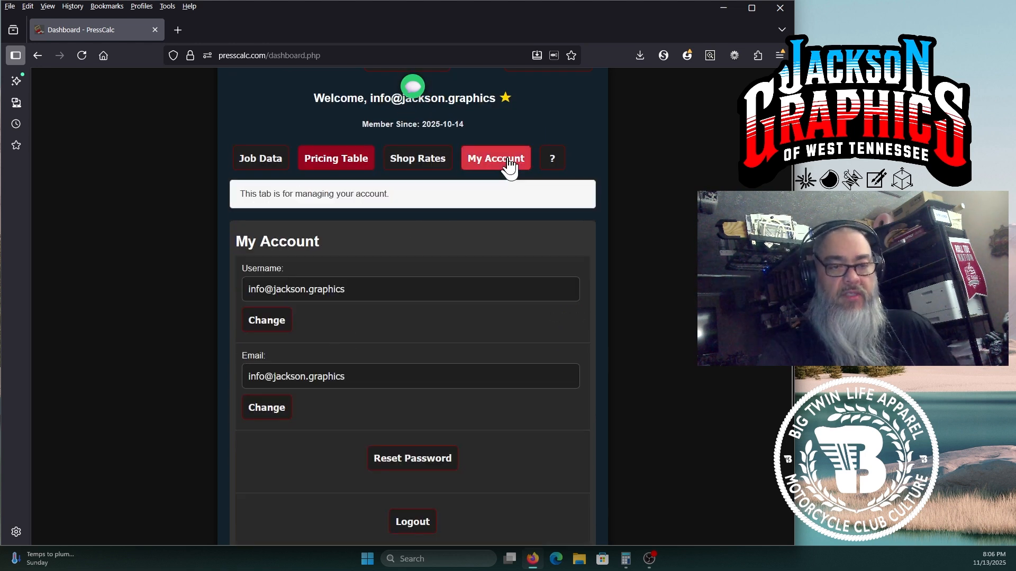
scroll(312, 312, "down", 3)
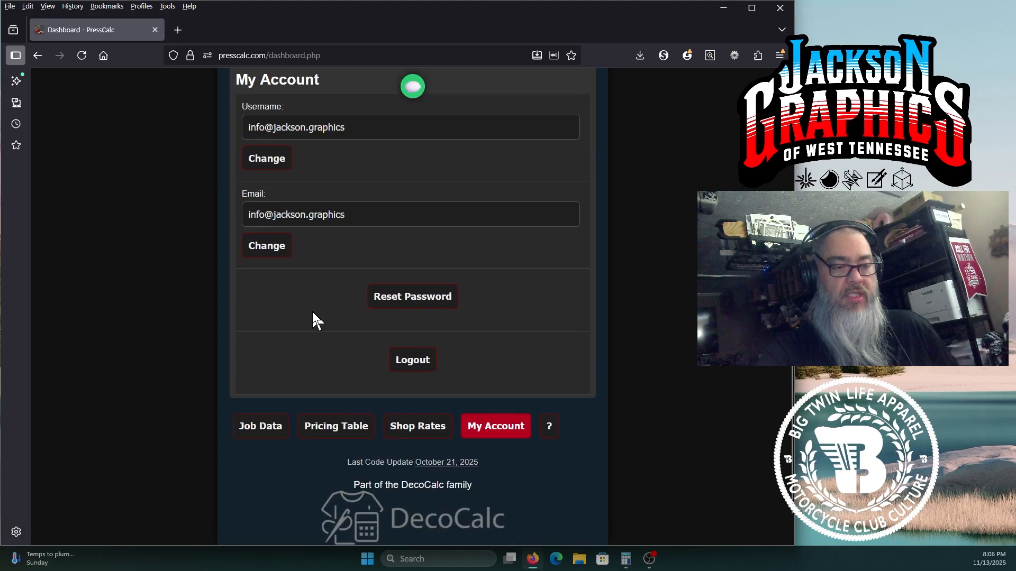
scroll(312, 311, "up", 4)
scroll(317, 310, "up", 1)
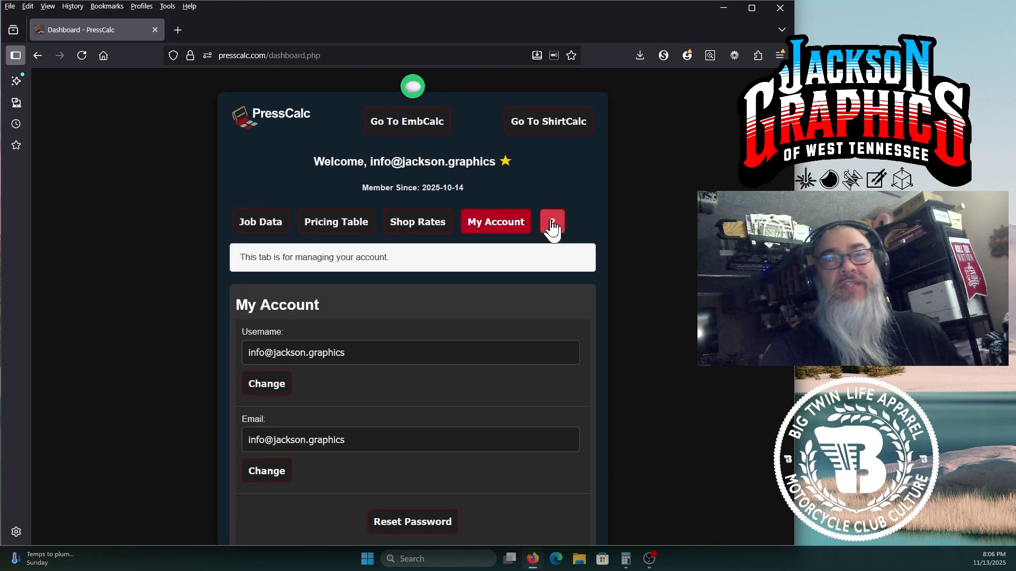
- Open the job data, check the list of saved jobs and load the _Default job
scroll(463, 271, "down", 1)
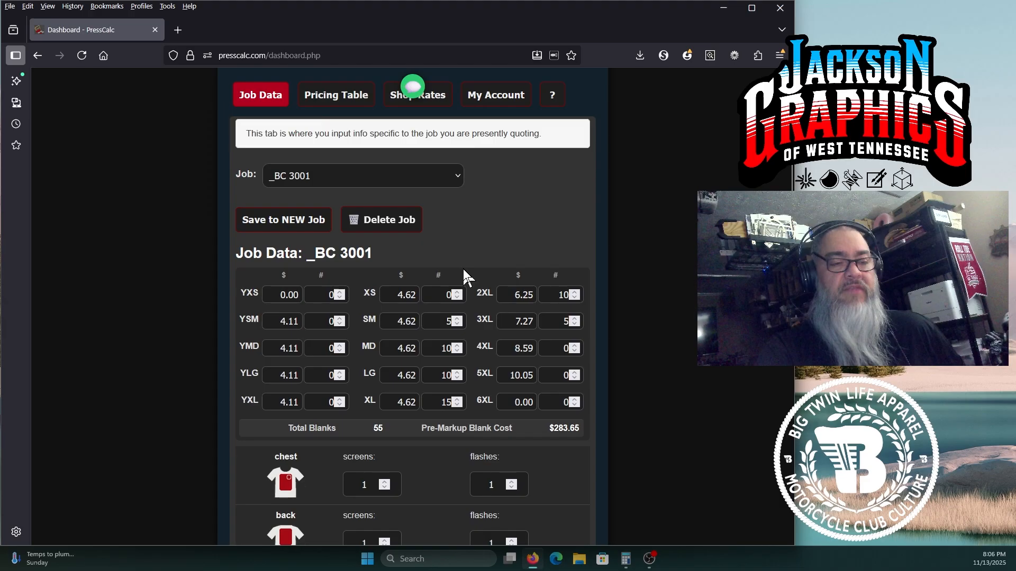
scroll(464, 270, "up", 3)
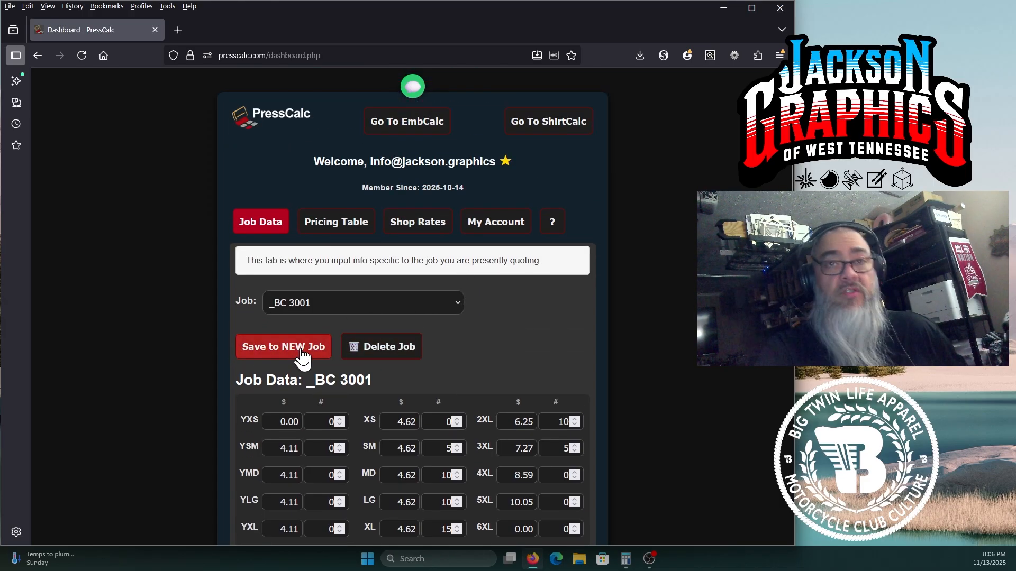
left_click(320, 300)
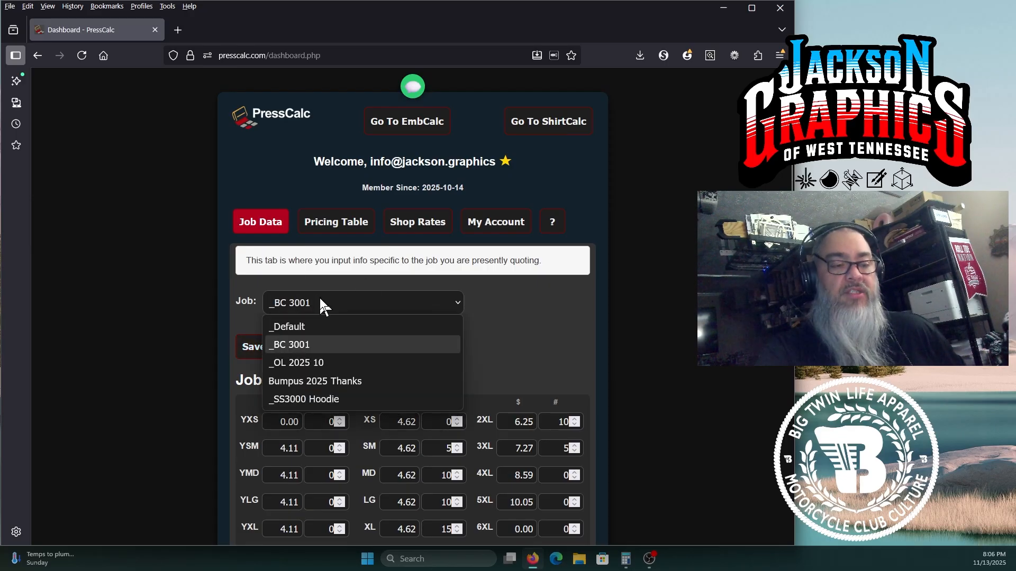
left_click(573, 286)
left_click(379, 302)
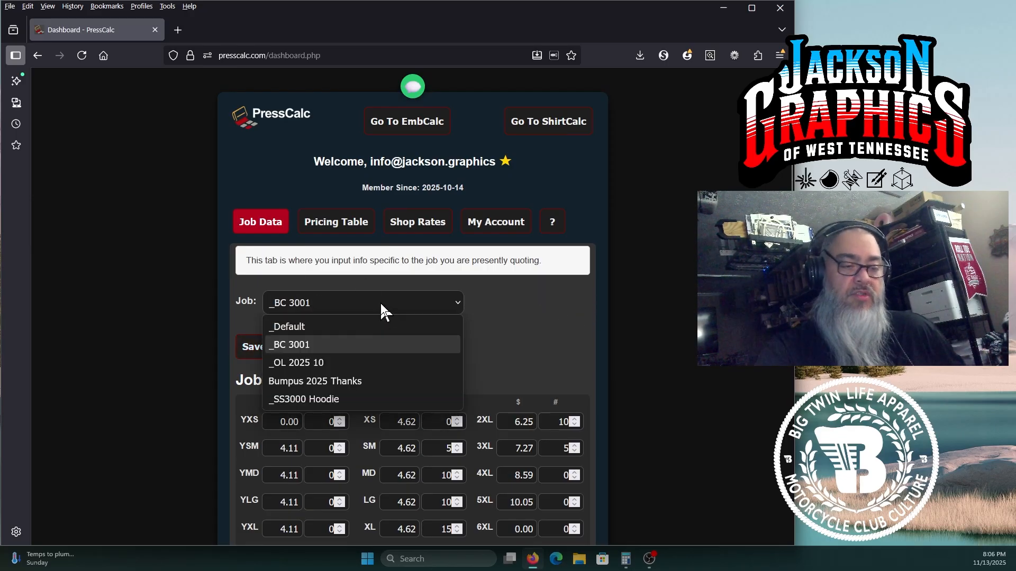
left_click(319, 330)
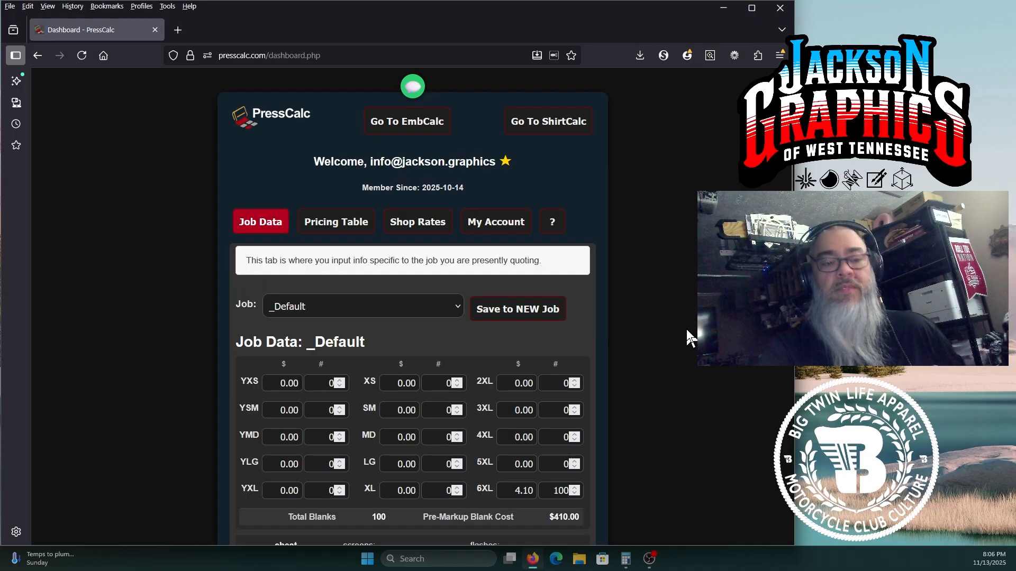
- Load the saved _BC 3001 job and review its data down to the shipping, rush, tax exempt and setup waiver settings
left_click(372, 312)
left_click(329, 351)
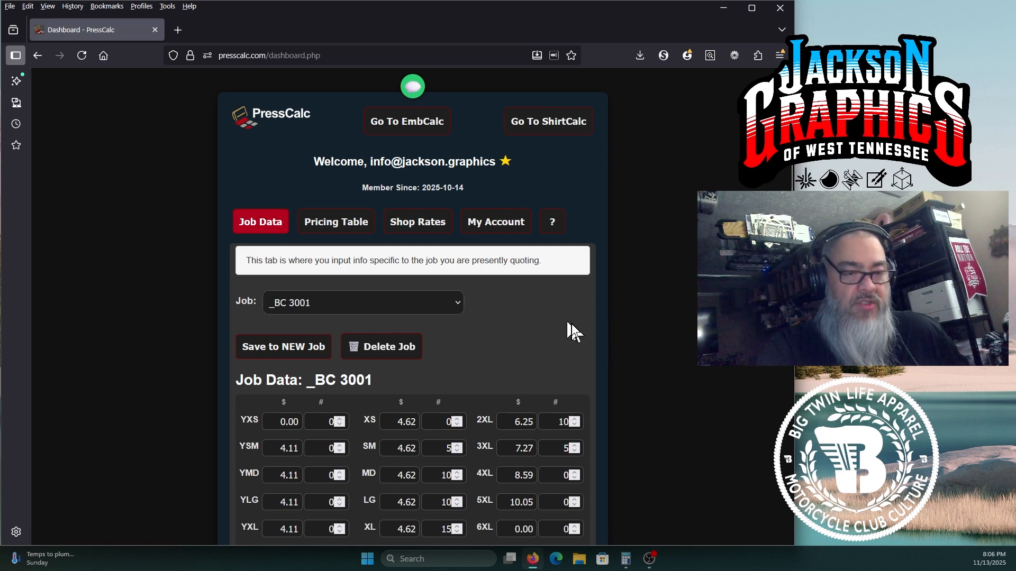
scroll(571, 324, "down", 3)
scroll(604, 341, "down", 10)
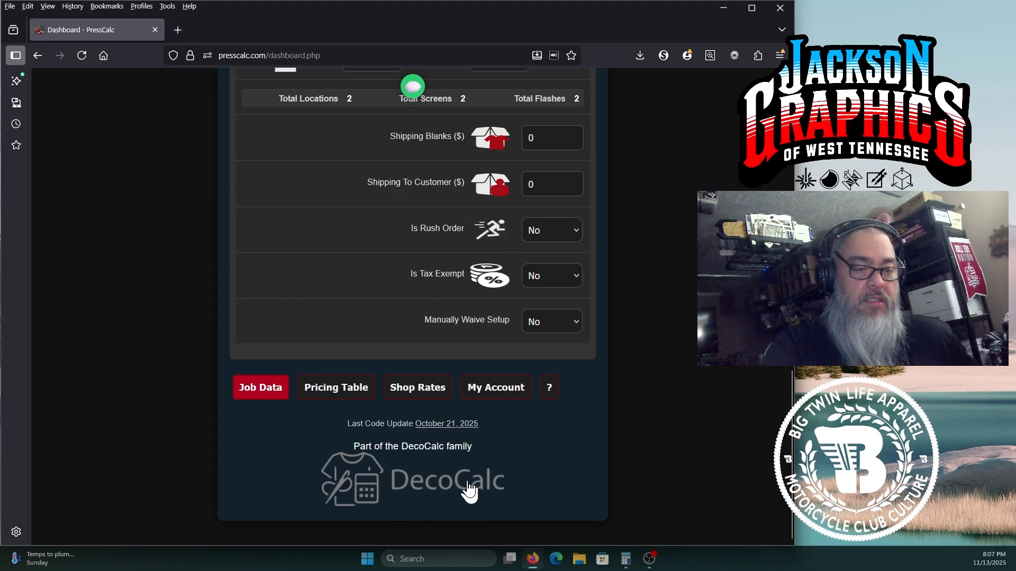
scroll(469, 490, "up", 15)
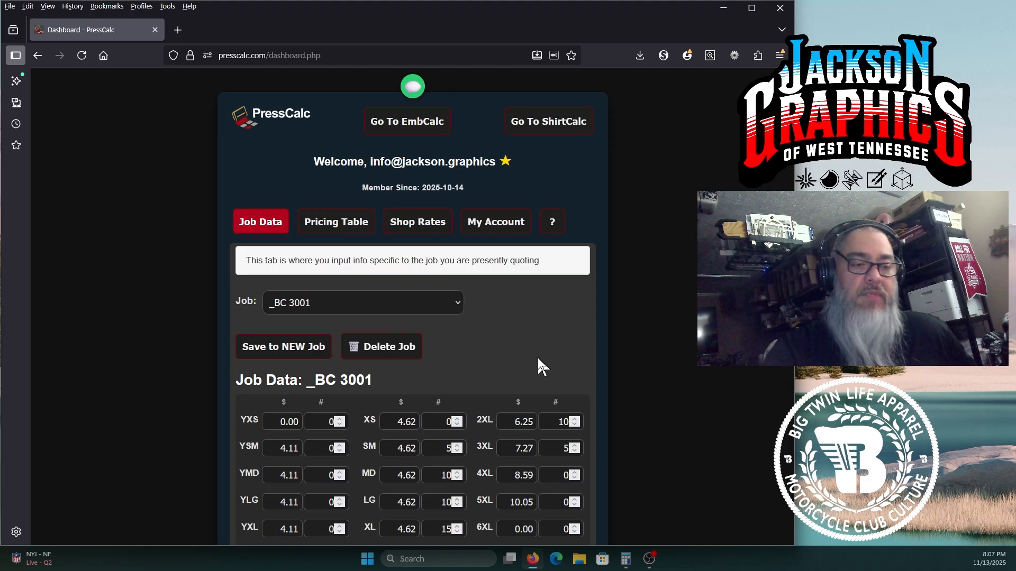
- Open the shop rates and examine the dryer, utility, screen exposure, cleaning, chemical and registration values
left_click(435, 233)
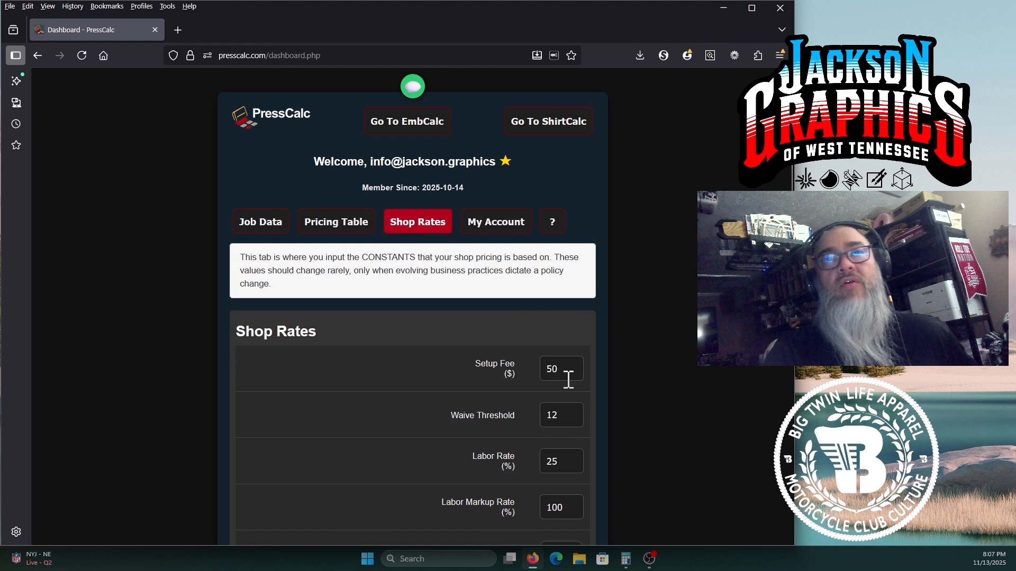
scroll(567, 381, "down", 4)
scroll(567, 377, "down", 4)
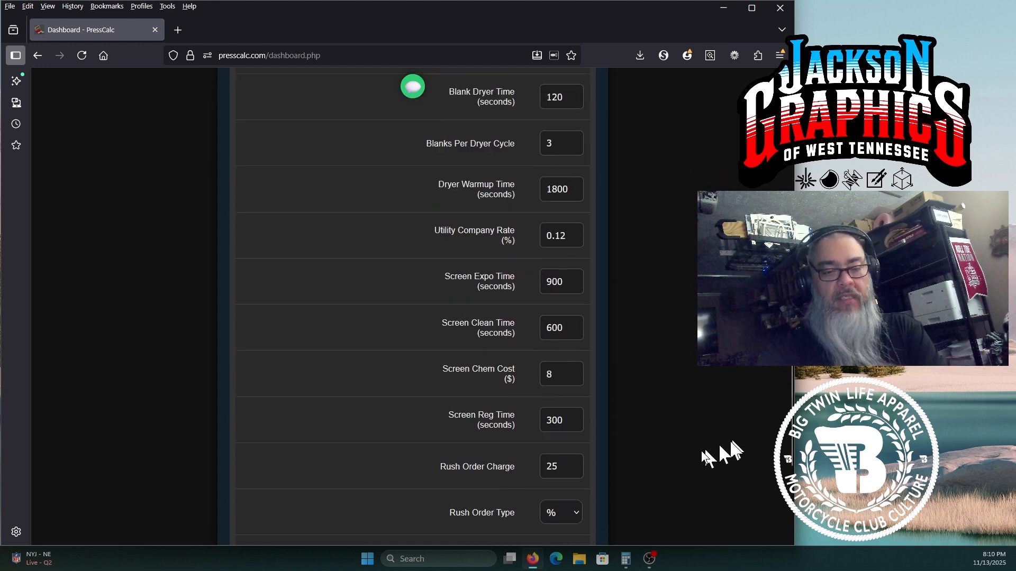
mouse_move(475, 371)
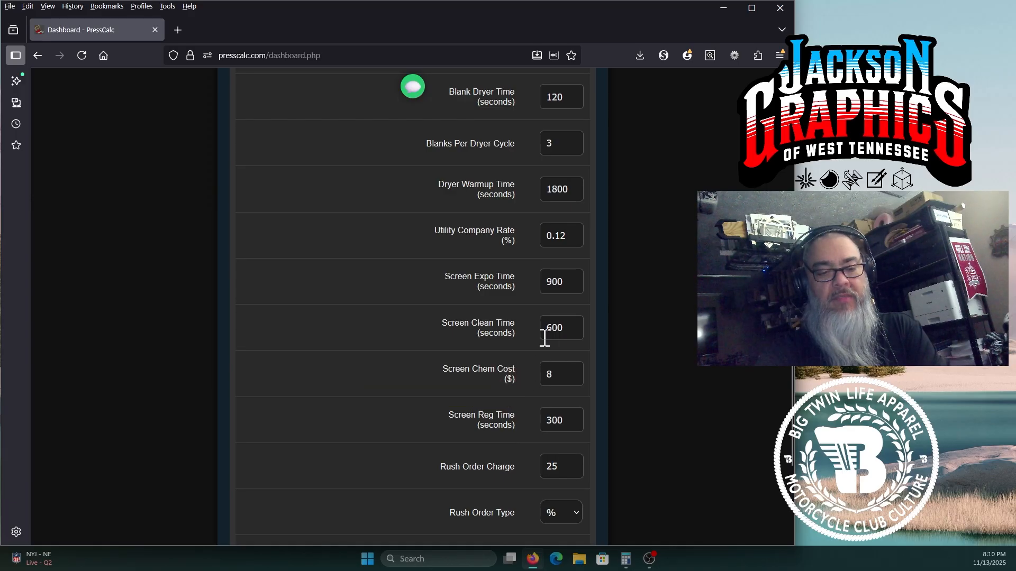
mouse_move(493, 335)
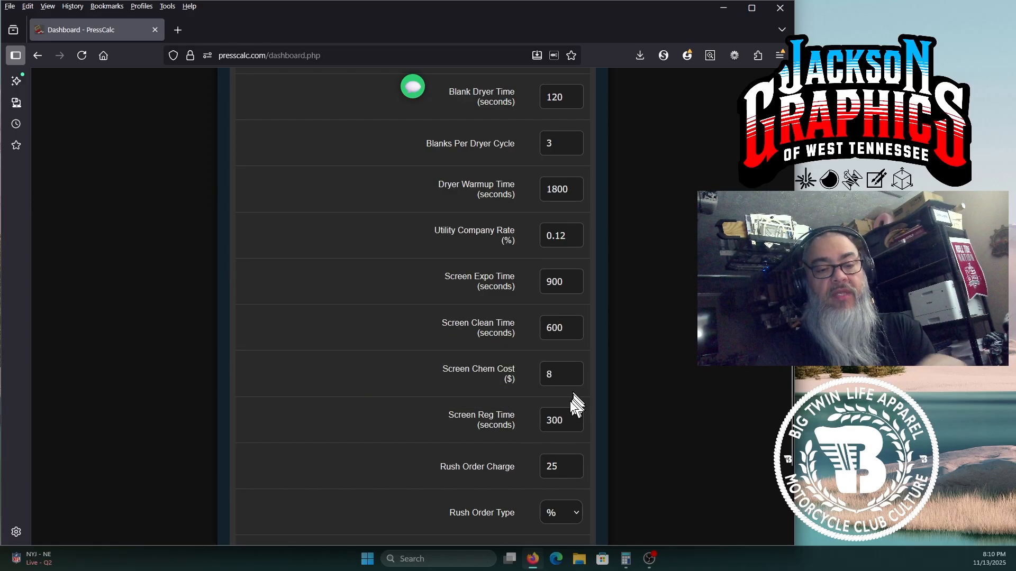
scroll(601, 365, "down", 10)
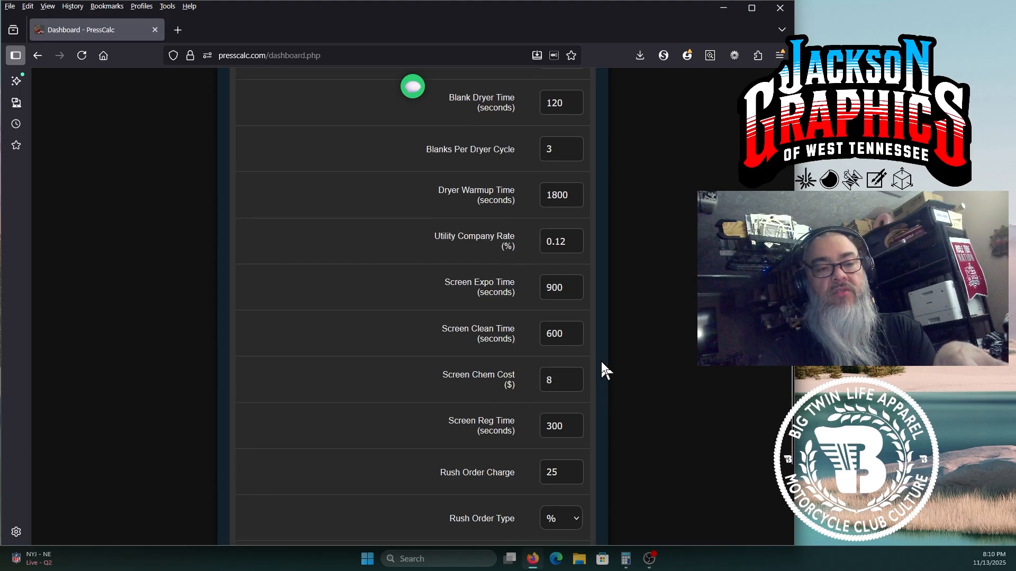
- Return to the _BC 3001 job data and review its size quantities and the screens and flashes per print location
scroll(600, 360, "up", 10)
left_click(260, 159)
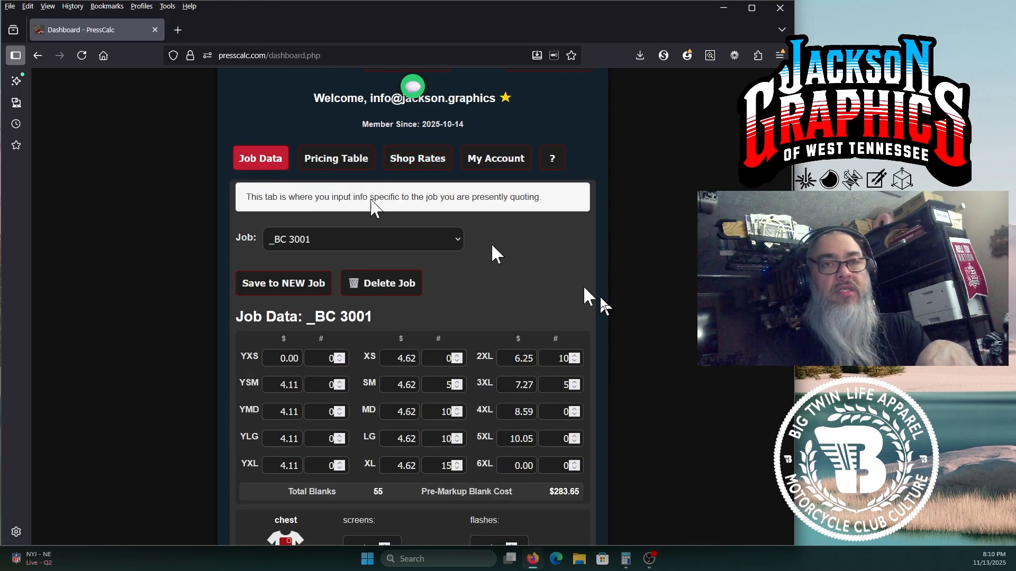
scroll(600, 297, "down", 3)
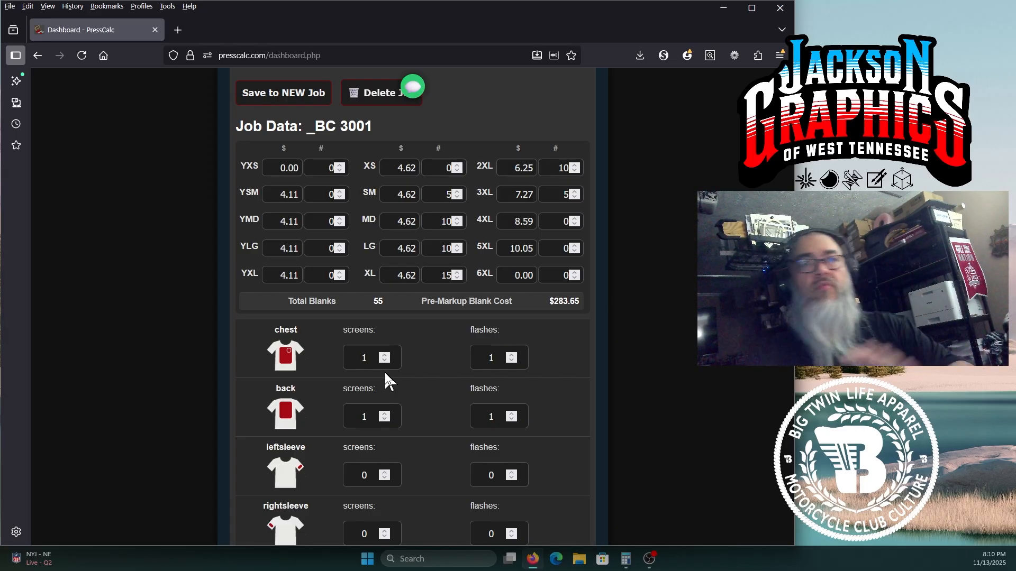
scroll(337, 279, "up", 3)
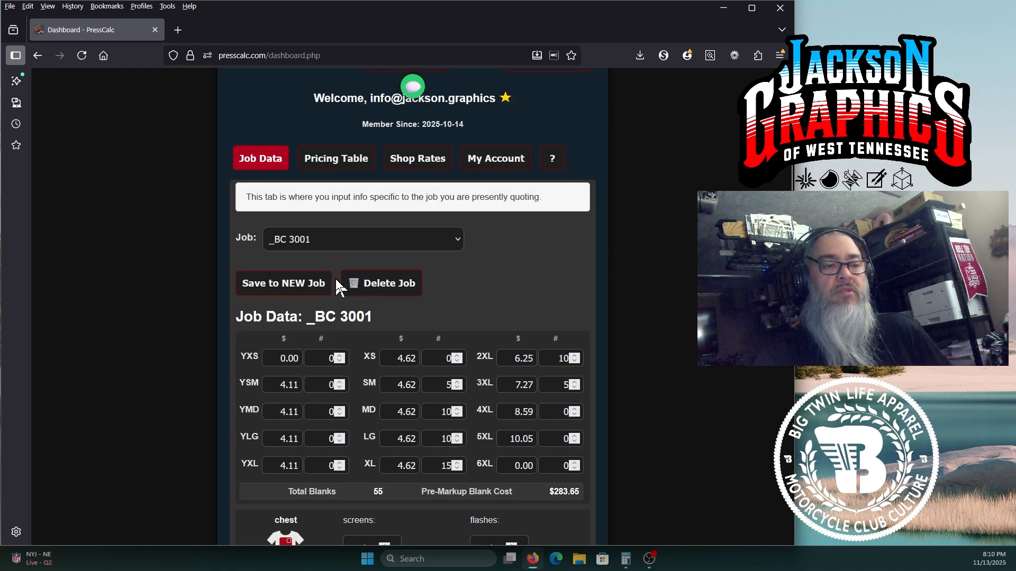
- Review the shop rates from labor and material markup through the screen processing values, and return to the job data
left_click(420, 160)
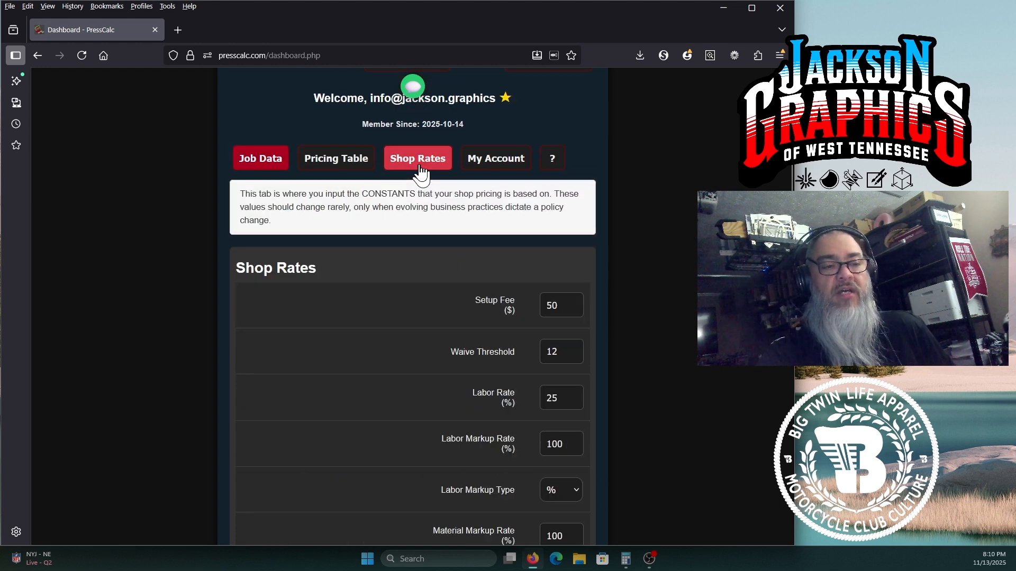
scroll(452, 209, "down", 2)
scroll(452, 209, "down", 6)
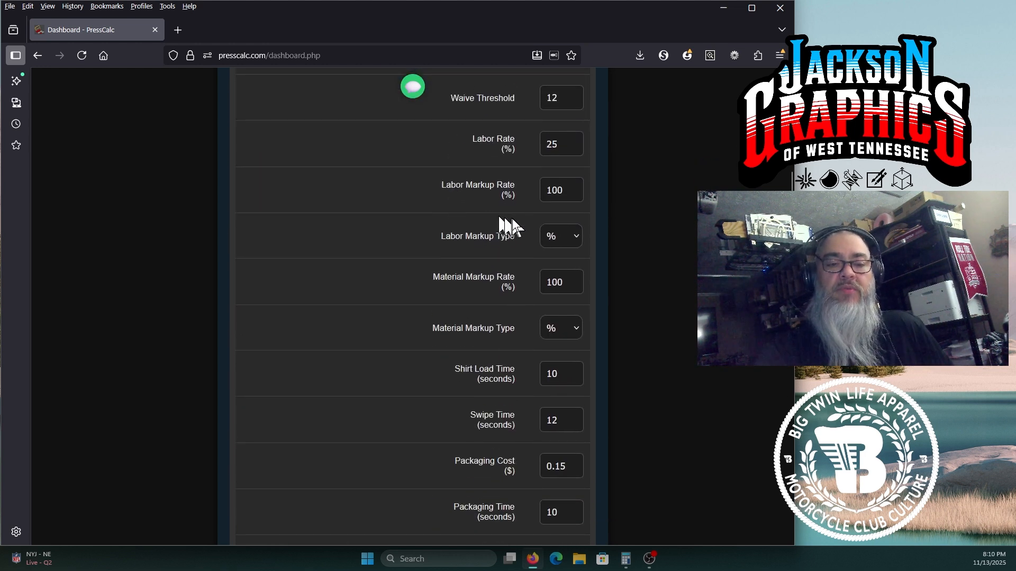
scroll(536, 293, "down", 4)
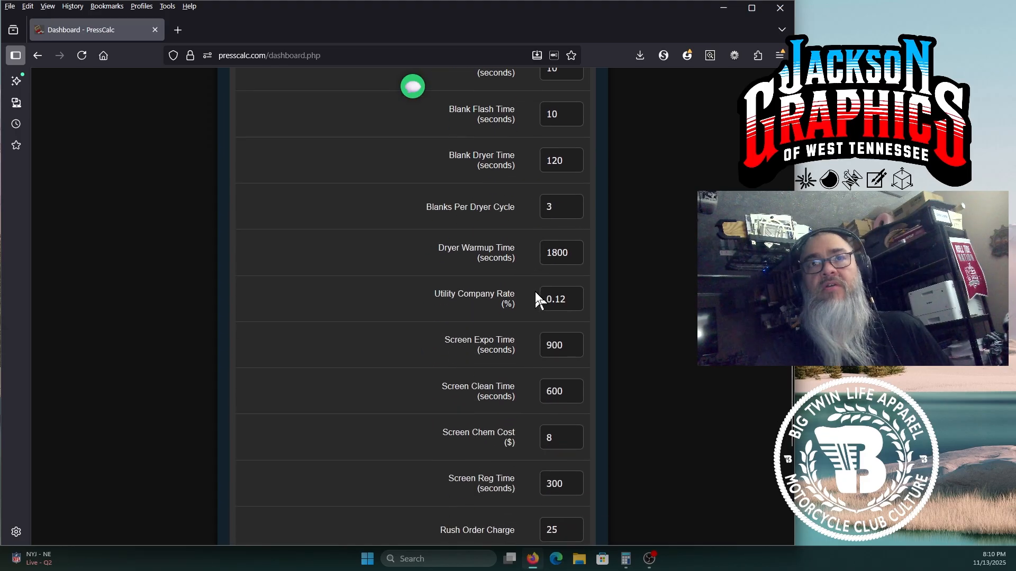
scroll(535, 294, "up", 6)
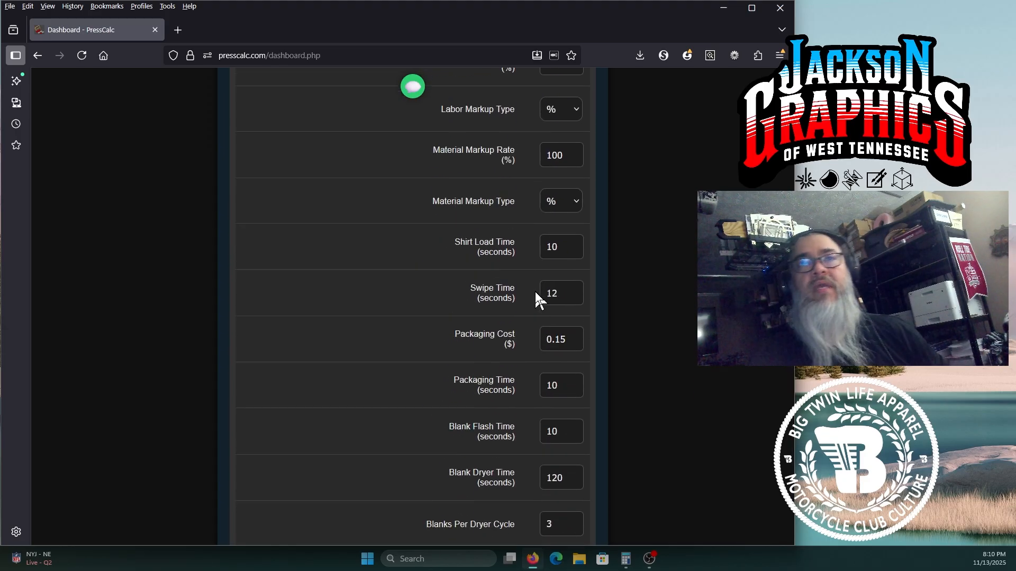
scroll(535, 294, "up", 7)
left_click(262, 222)
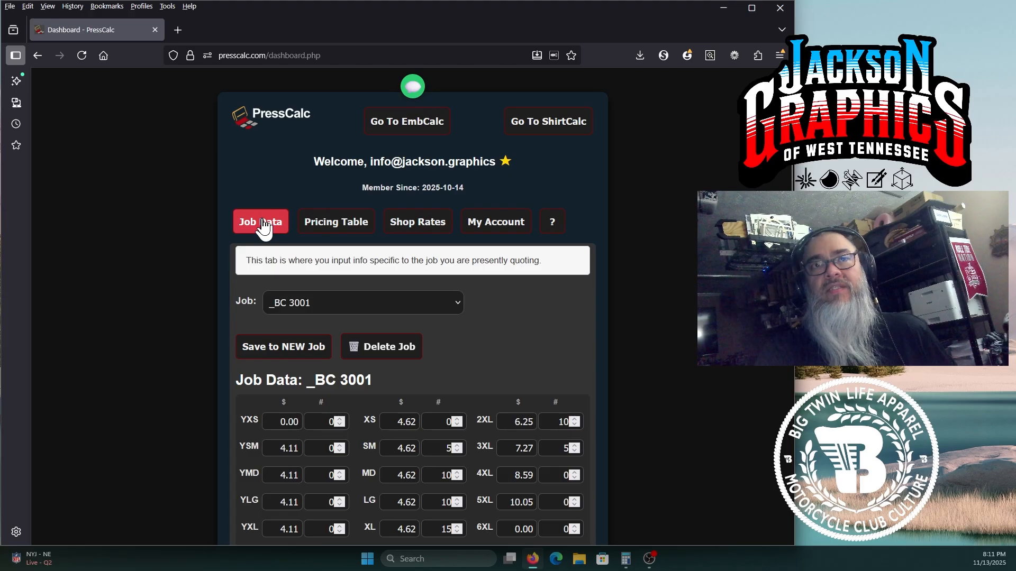